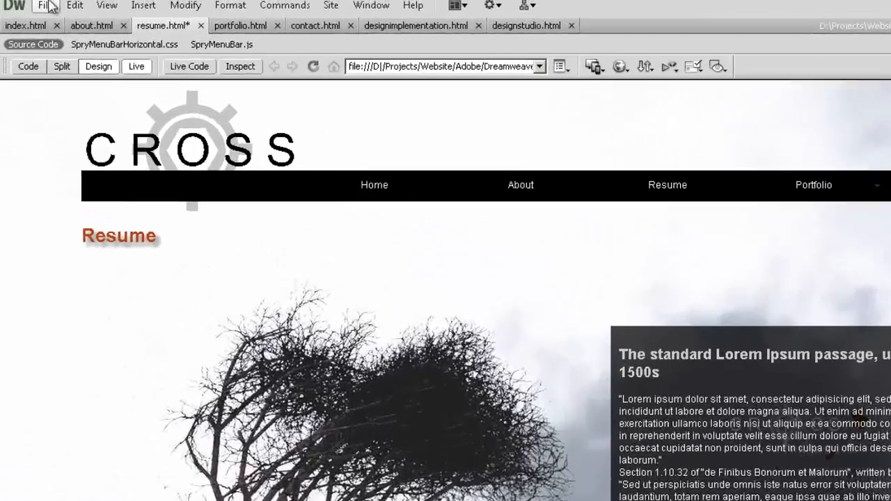
# - Save all open pages and switch to portfolio.html
pyautogui.click(52, 7)
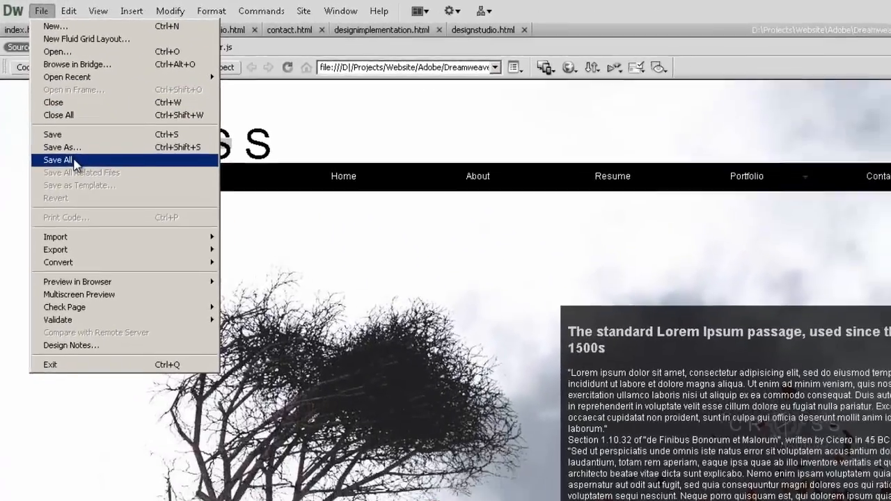
pyautogui.click(91, 193)
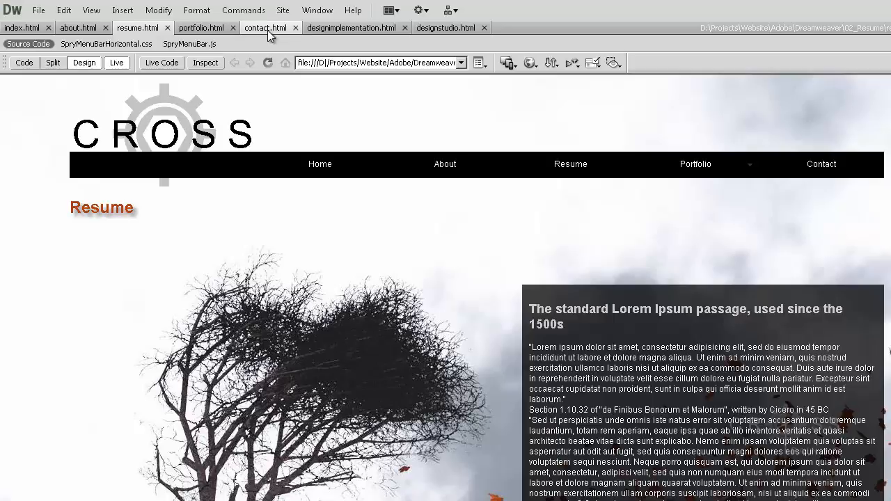
pyautogui.click(209, 29)
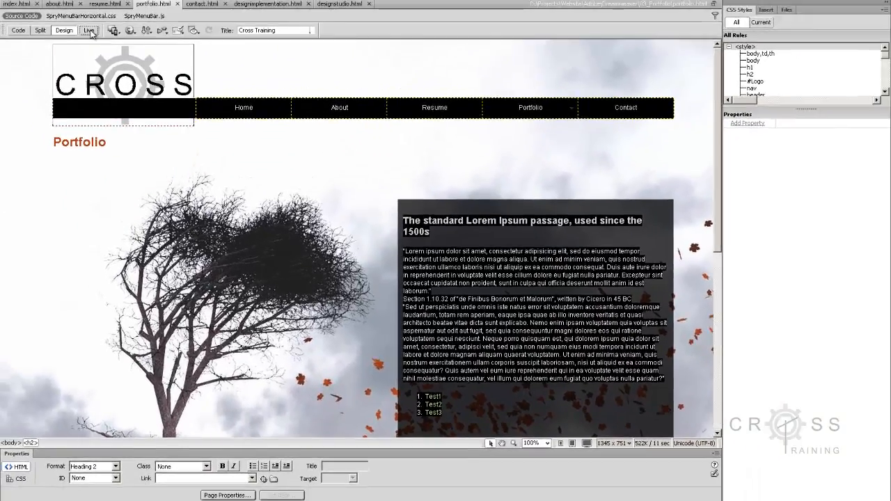
# - Preview the Portfolio page in Live view and return to the editable Design view
pyautogui.click(89, 31)
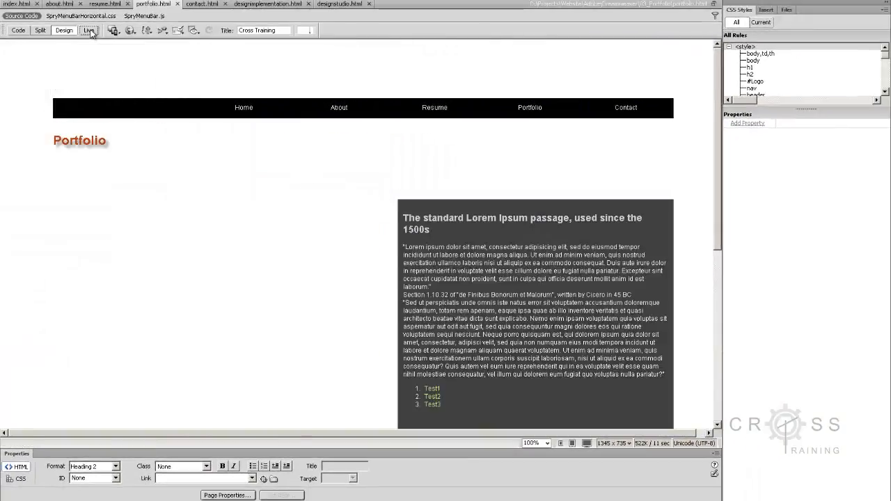
pyautogui.click(89, 31)
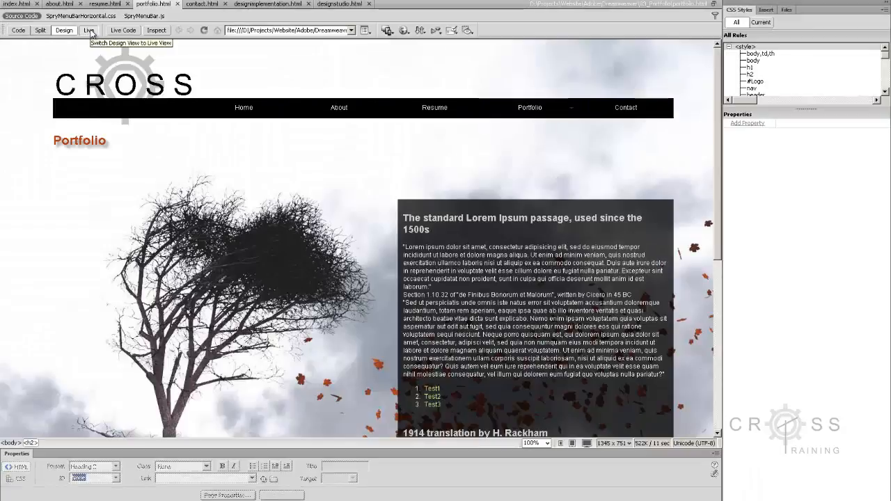
pyautogui.click(89, 31)
# - Replace the 1914 translation heading directly below the numbered list with "Design Studio"
pyautogui.click(492, 300)
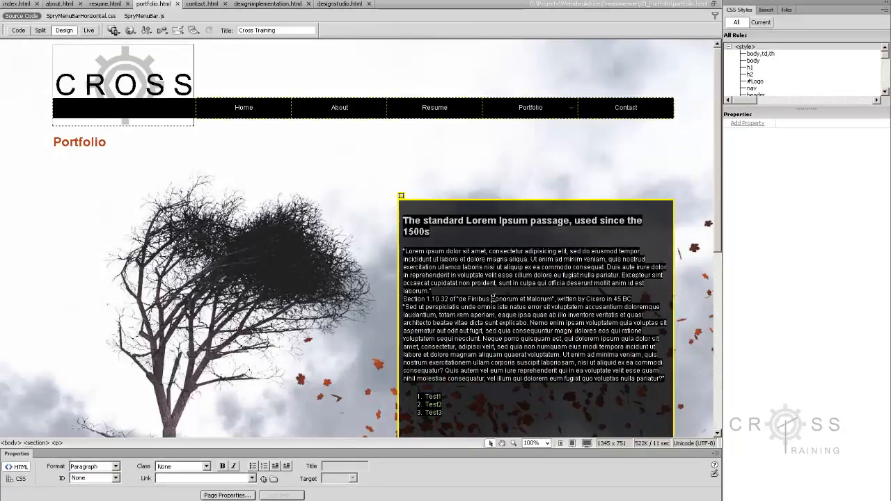
pyautogui.scroll(-3, 492, 299)
pyautogui.click(547, 352)
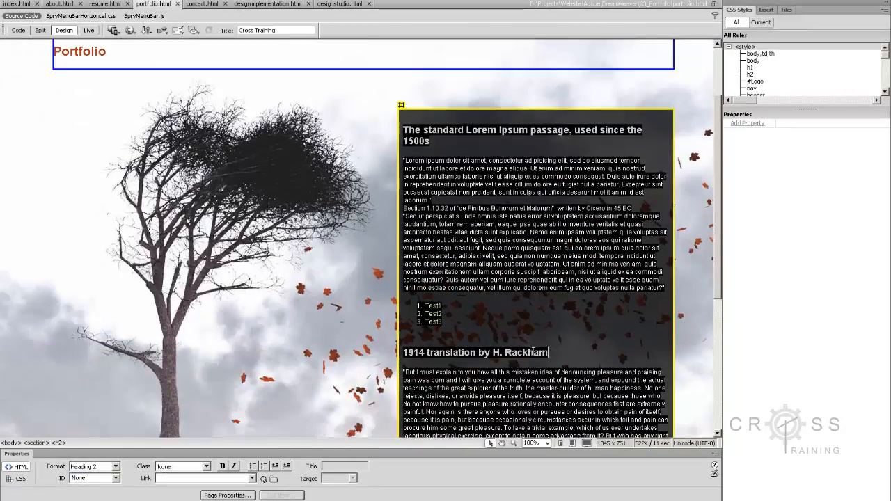
pyautogui.moveTo(548, 353); pyautogui.dragTo(404, 359)
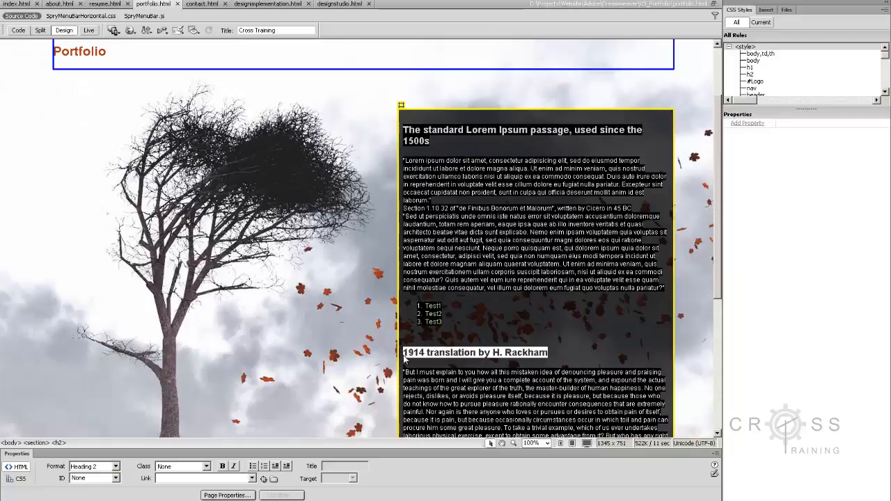
pyautogui.write('Design IMp')
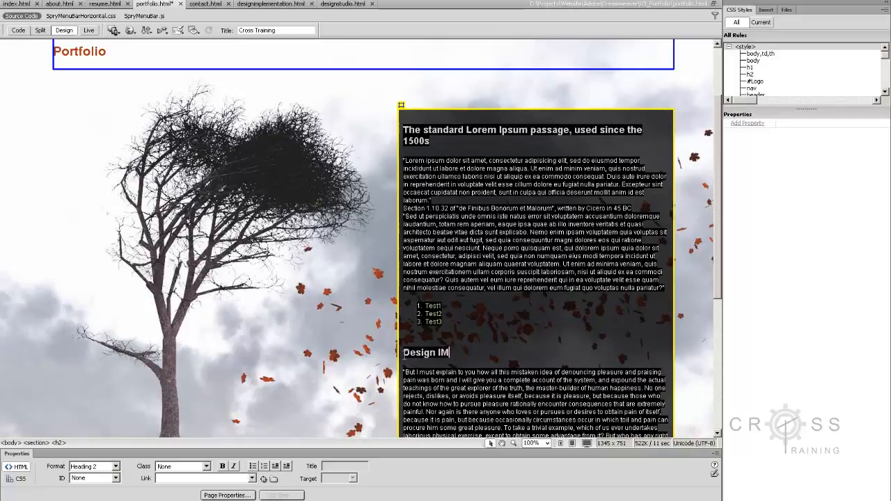
pyautogui.press('BackSpace')
pyautogui.press('BackSpace')
pyautogui.press('BackSpace')
pyautogui.write('Studio')
# - Replace the second 1914 translation heading, below the Design Studio text, with "Design Implementation"
pyautogui.scroll(-2, 450, 357)
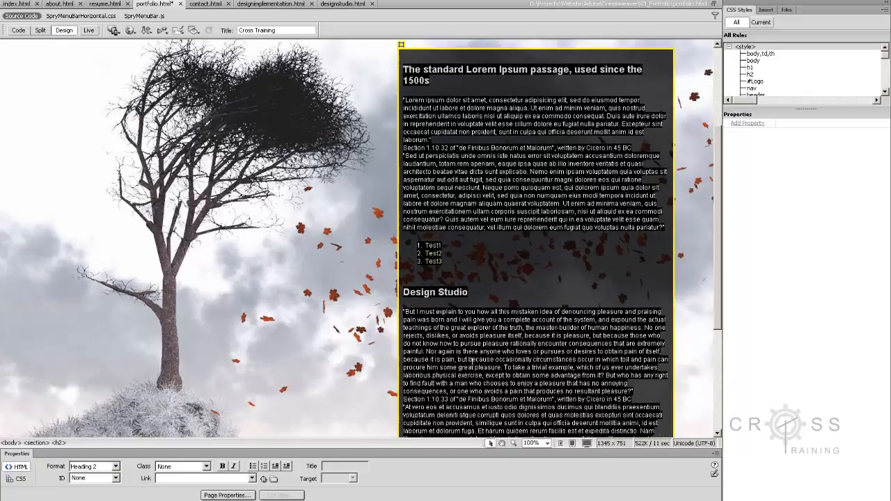
pyautogui.scroll(-5, 487, 359)
pyautogui.moveTo(553, 350); pyautogui.dragTo(396, 341)
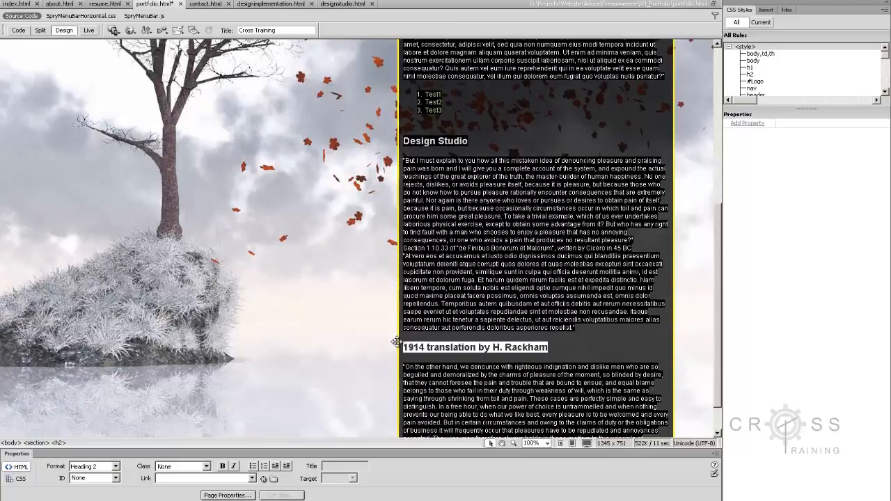
pyautogui.write('Design Imp')
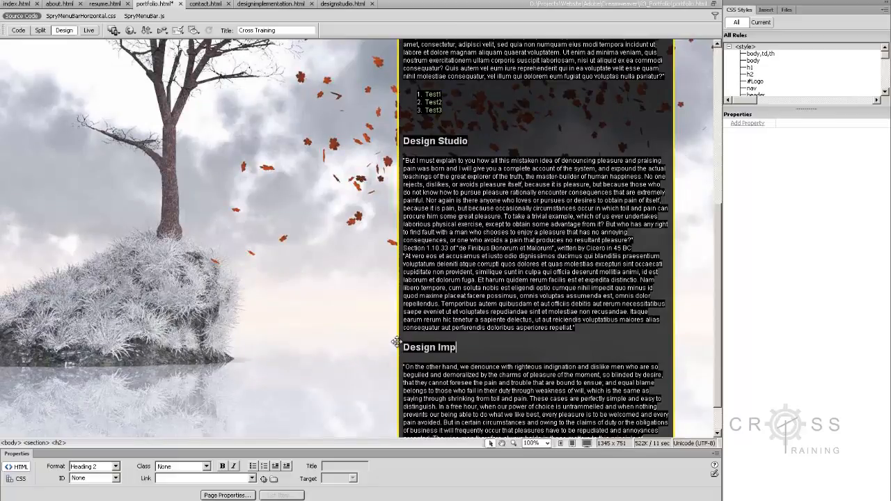
pyautogui.write('lementation')
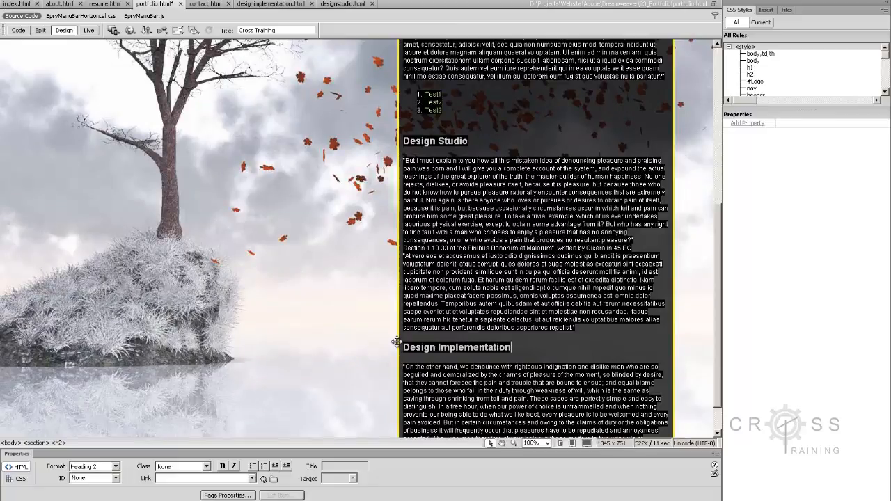
pyautogui.click(478, 361)
# - Replace the first heading of the text section with "Master's Study"
pyautogui.scroll(5, 478, 334)
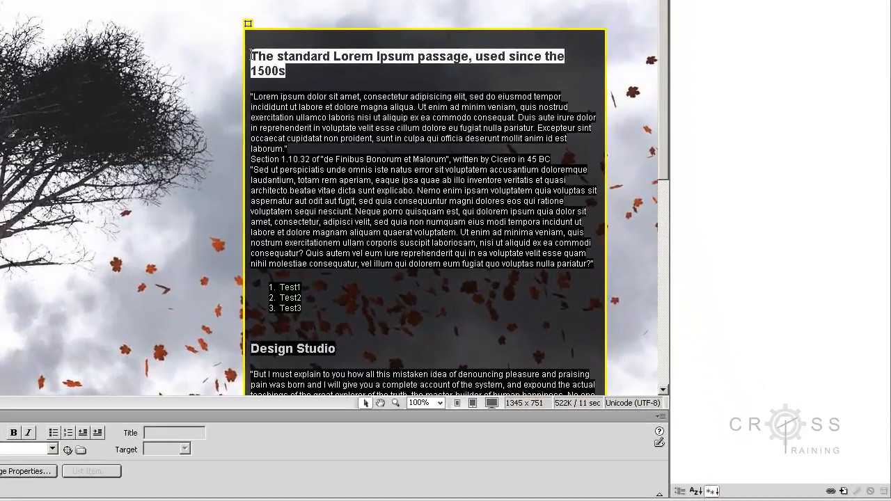
pyautogui.tripleClick(407, 180)
pyautogui.write('Th')
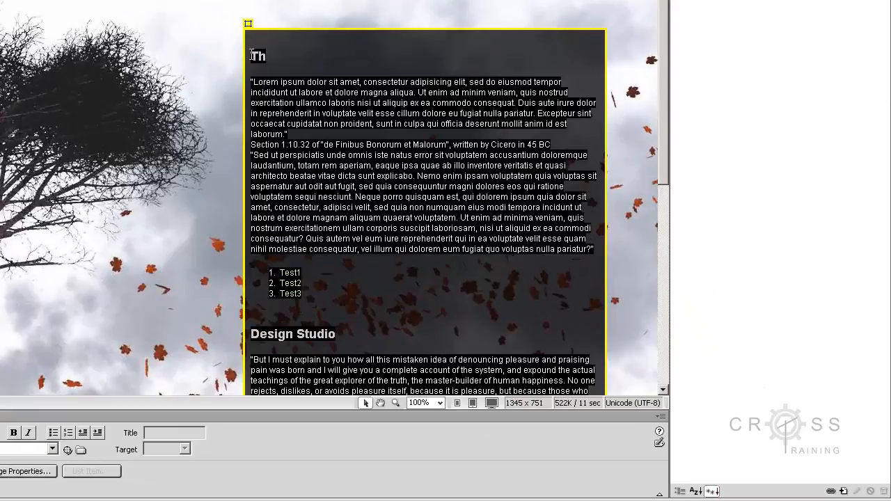
pyautogui.write('esi')
pyautogui.press('BackSpace')
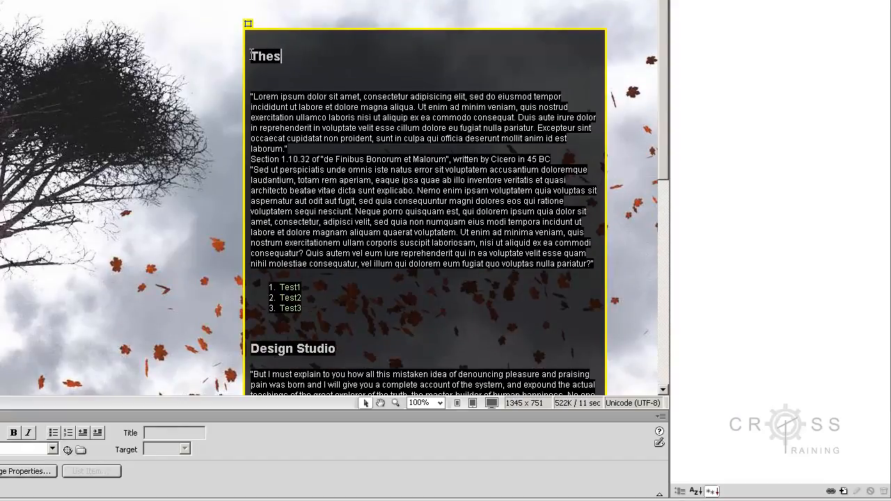
pyautogui.press('BackSpace')
pyautogui.press('BackSpace')
pyautogui.press('BackSpace')
pyautogui.press('BackSpace')
pyautogui.write('Mas')
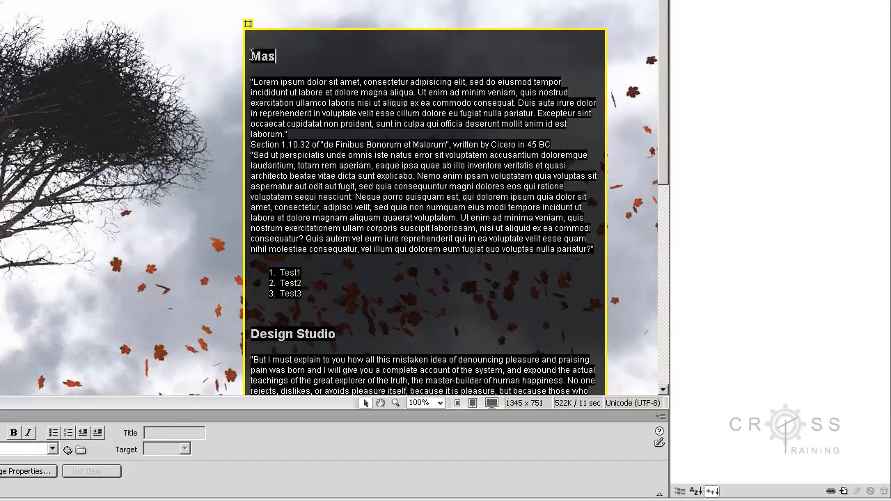
pyautogui.write("ter's Study")
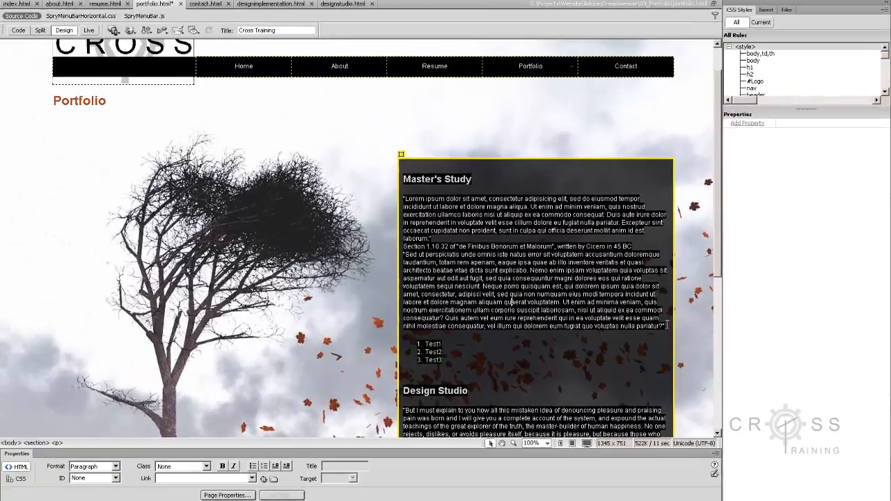
# - Highlight the whole placeholder paragraph under the Master's Study heading to review its extent, and deselect it
pyautogui.moveTo(594, 249); pyautogui.dragTo(432, 207)
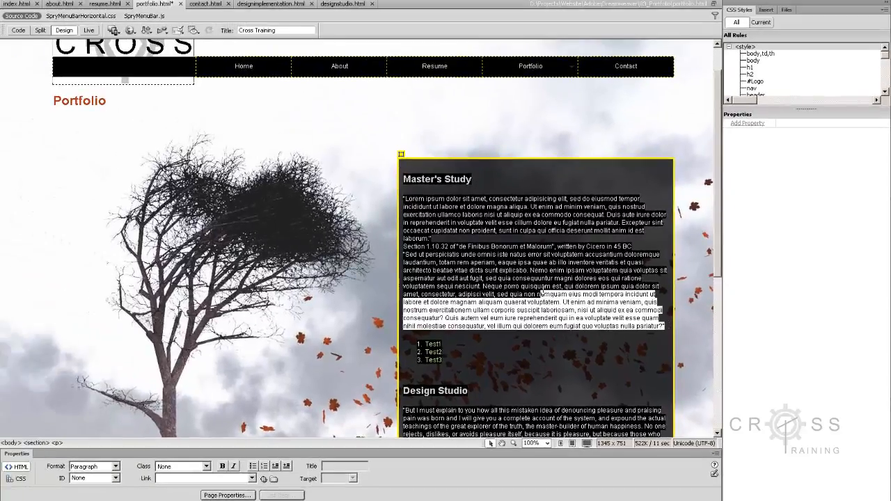
pyautogui.moveTo(536, 293); pyautogui.dragTo(404, 201)
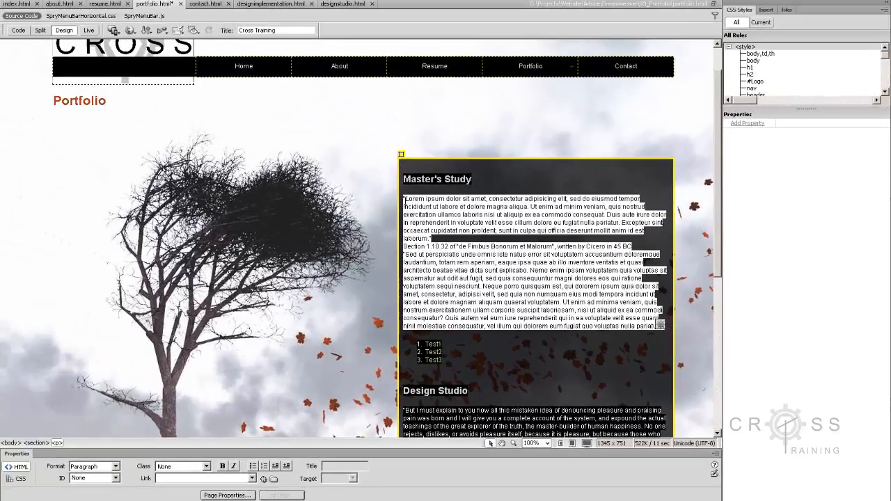
pyautogui.click(480, 263)
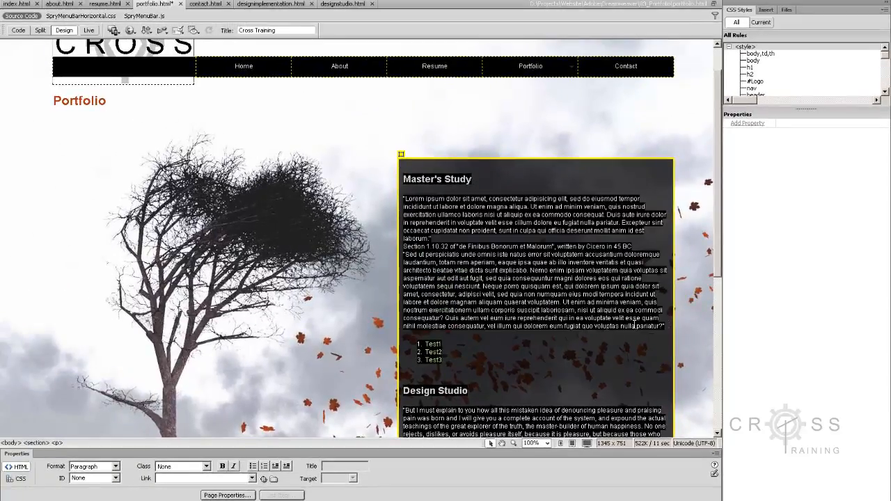
pyautogui.moveTo(665, 325); pyautogui.dragTo(404, 200)
pyautogui.click(485, 246)
# - Add an empty paragraph after the Design Studio text, above the Design Implementation heading
pyautogui.scroll(-3, 514, 300)
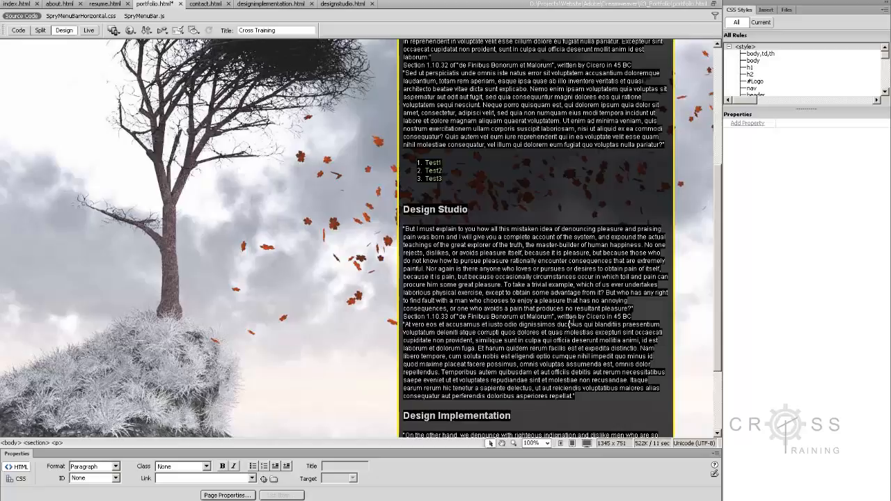
pyautogui.scroll(2, 572, 322)
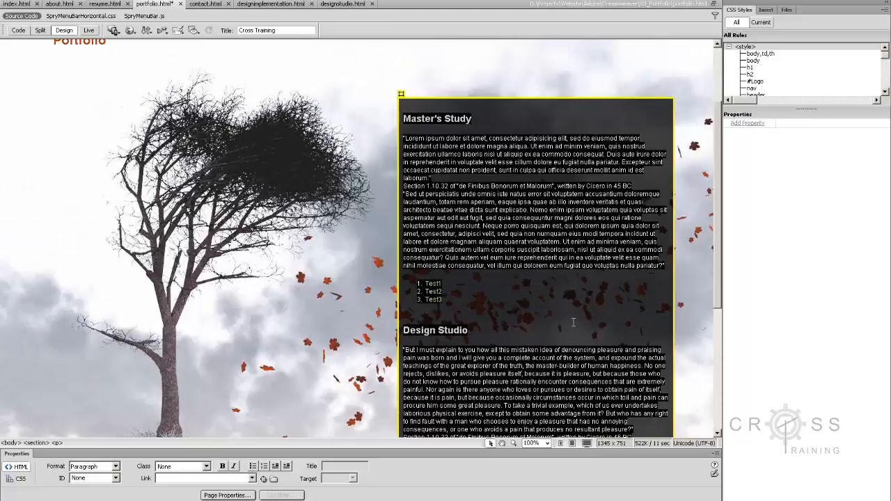
pyautogui.scroll(-3, 573, 322)
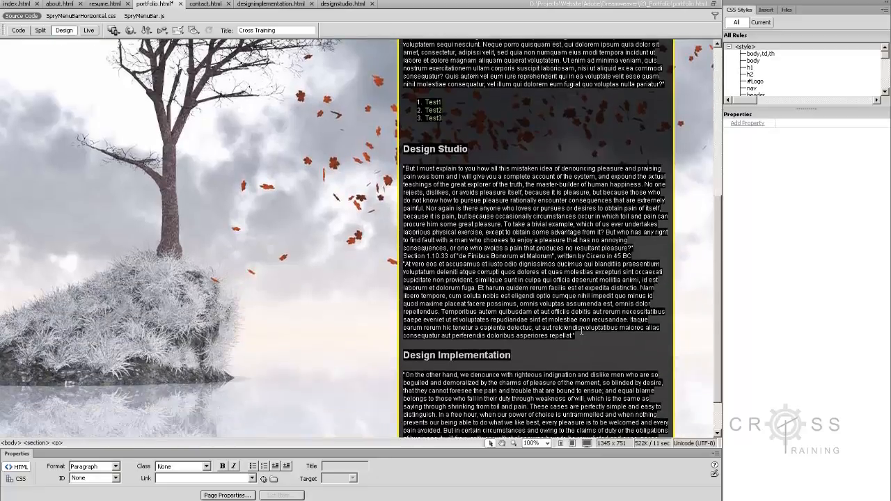
pyautogui.click(582, 336)
pyautogui.press('Return')
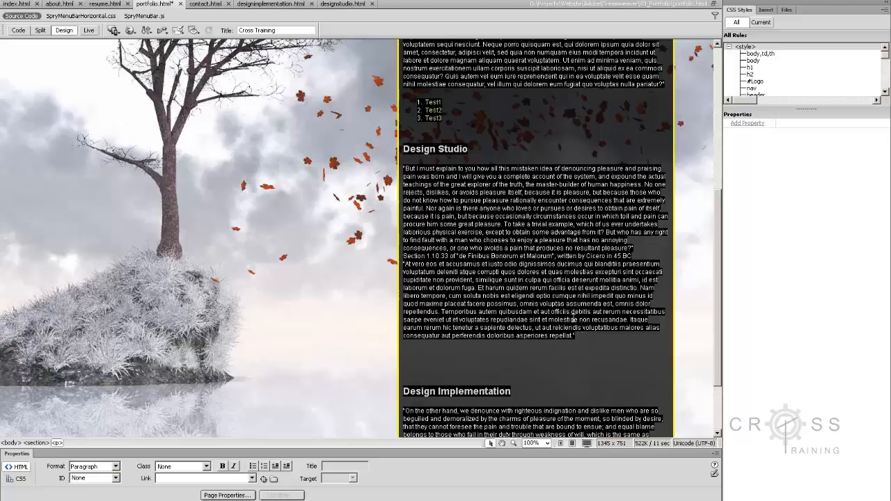
# - Insert blank lines between the numbered Test list and the Design Studio heading, and save all open pages
pyautogui.scroll(5, 562, 319)
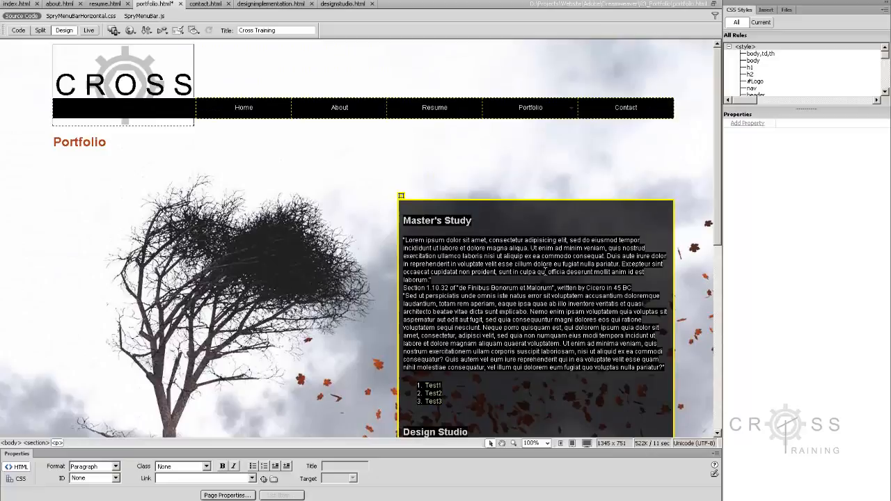
pyautogui.scroll(-5, 555, 292)
pyautogui.scroll(3, 487, 286)
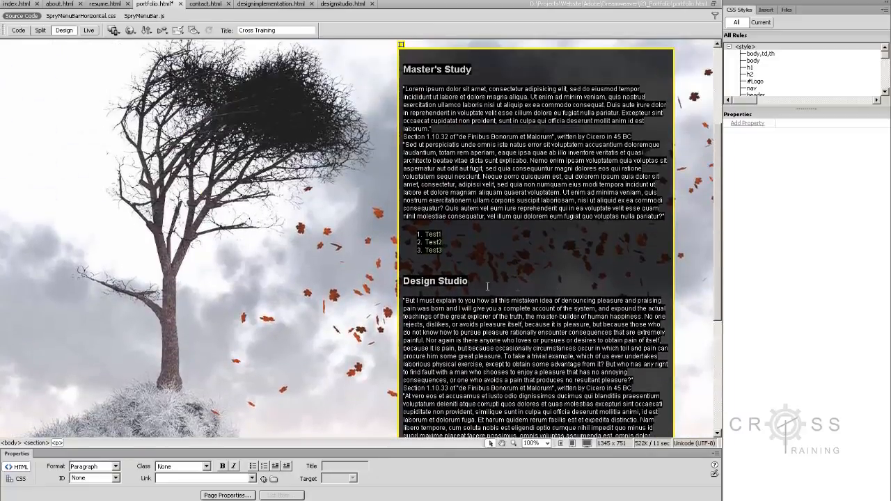
pyautogui.click(459, 269)
pyautogui.press('Return')
pyautogui.press('Return')
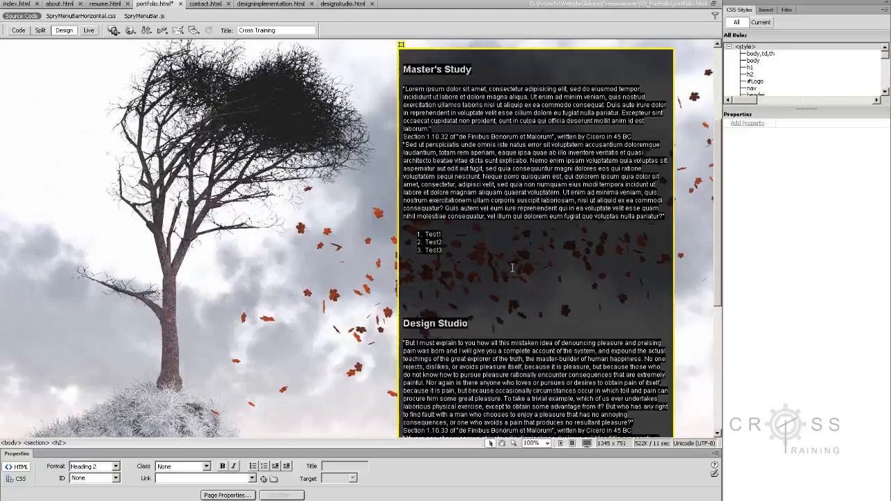
pyautogui.press('Up')
pyautogui.press('Up')
pyautogui.click(32, 1)
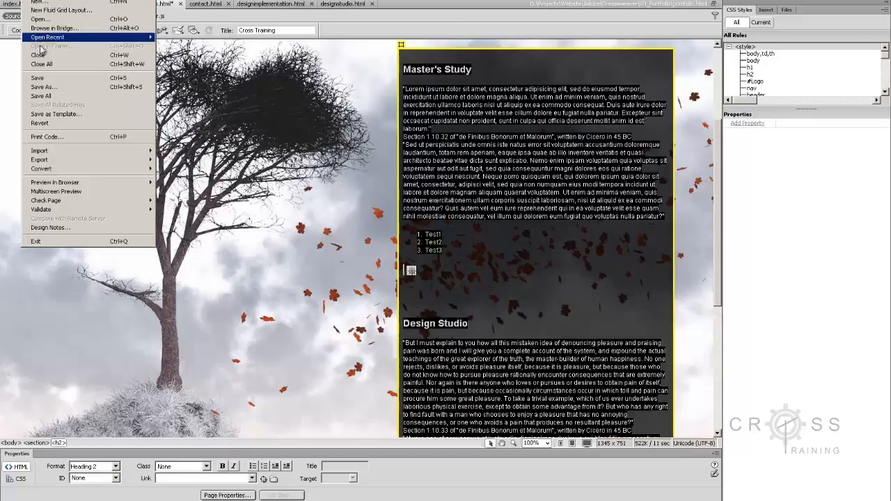
pyautogui.click(42, 96)
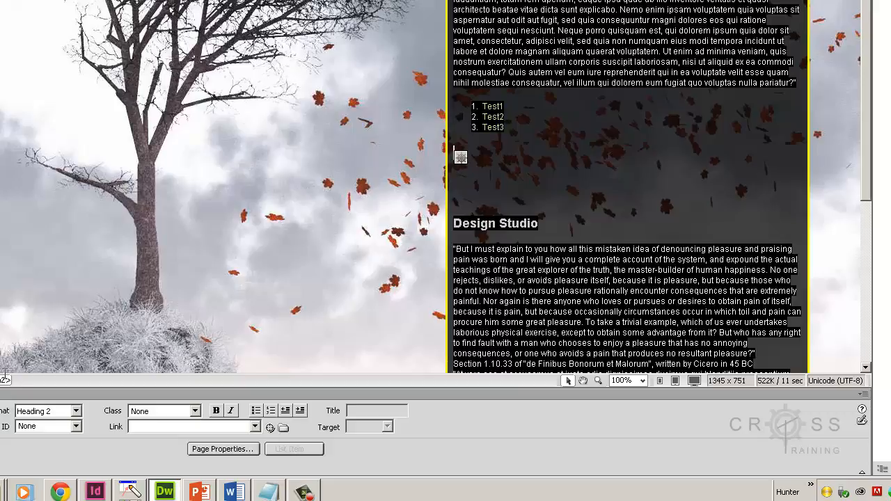
# - Switch to the Dreamweaver project folder in Windows Explorer and view the combined properties of all its files and folders
pyautogui.moveTo(2, 491)
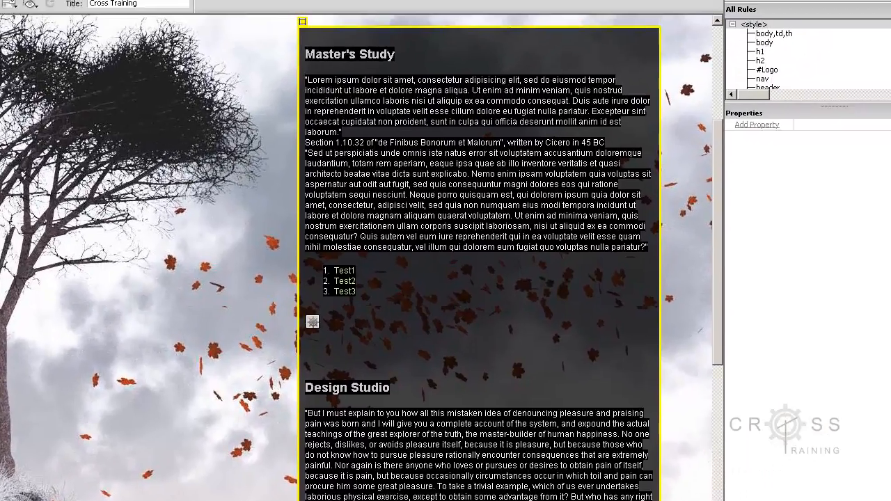
pyautogui.click(42, 443)
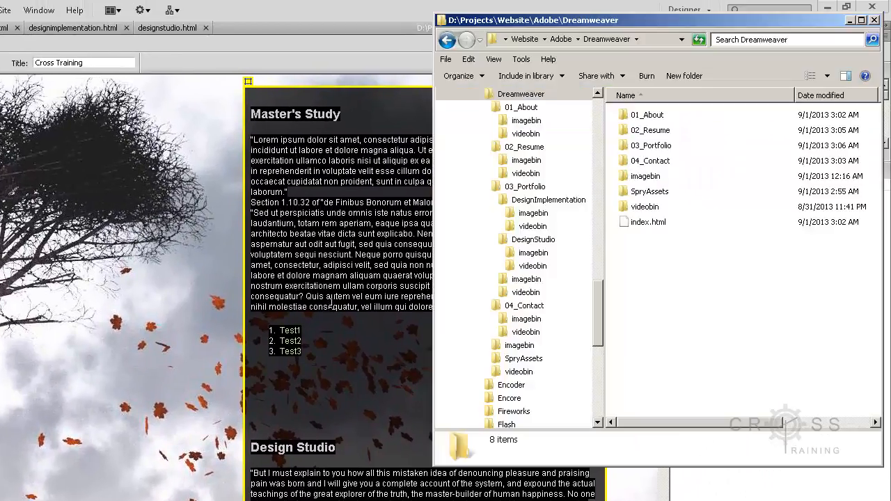
pyautogui.moveTo(666, 264); pyautogui.dragTo(639, 132)
pyautogui.rightClick(647, 165)
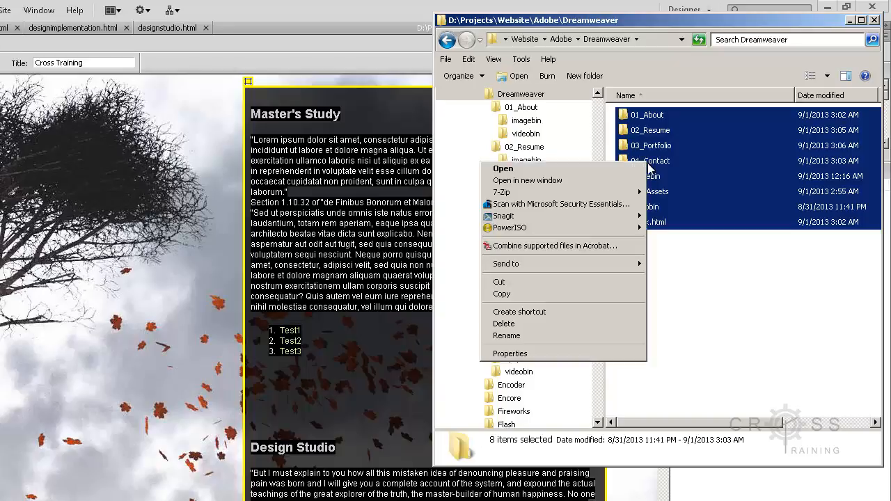
pyautogui.click(588, 354)
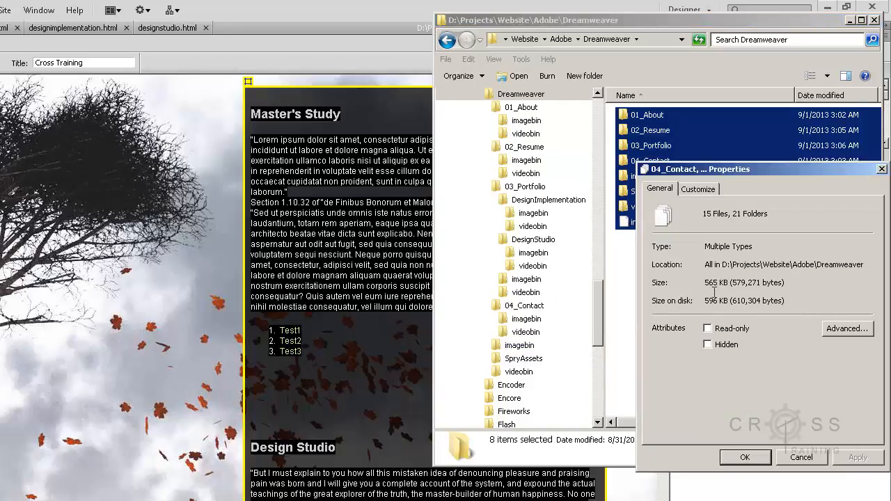
# - Return to Dreamweaver, launch the Widget Browser from the blank line below the numbered Test list, and accept its license agreement
pyautogui.click(802, 458)
pyautogui.click(289, 387)
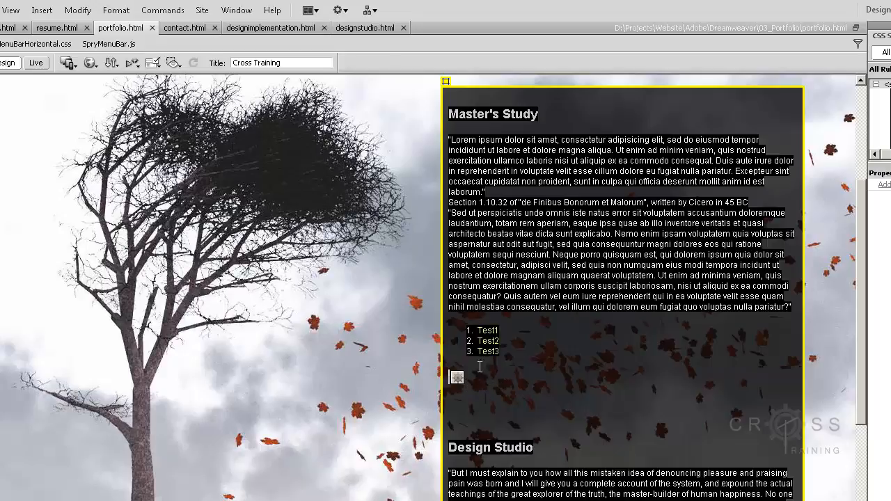
pyautogui.click(43, 11)
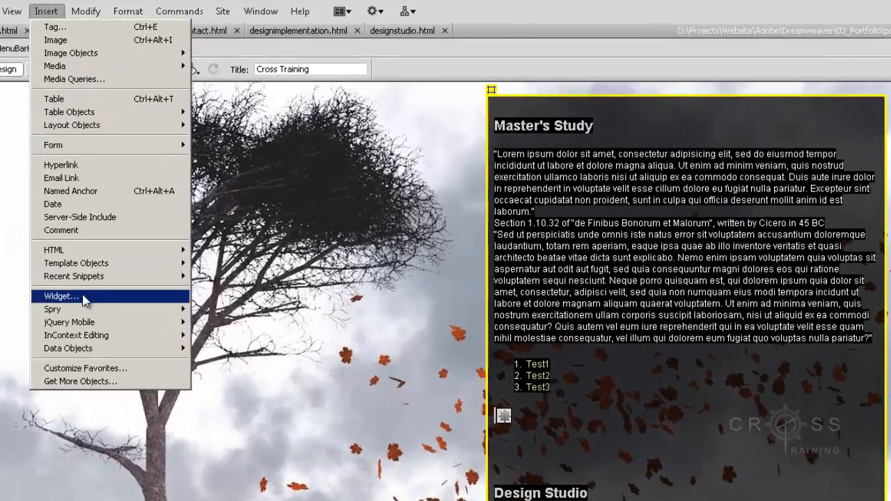
pyautogui.click(61, 295)
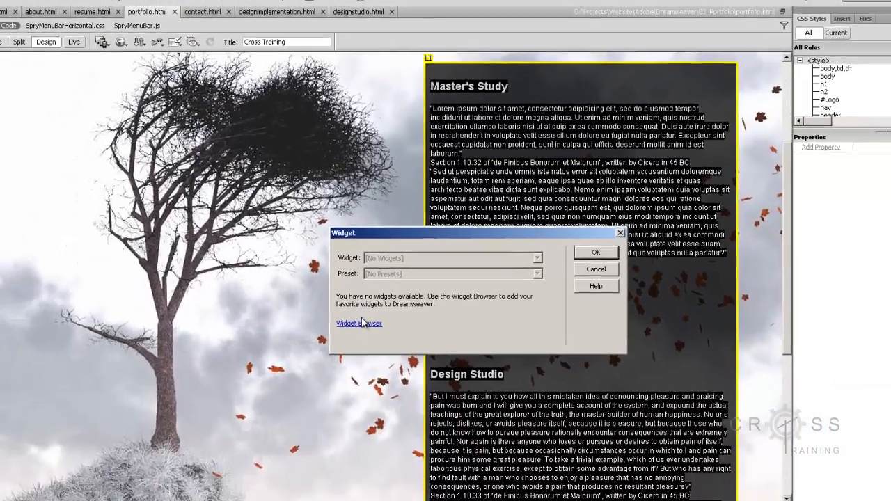
pyautogui.click(360, 323)
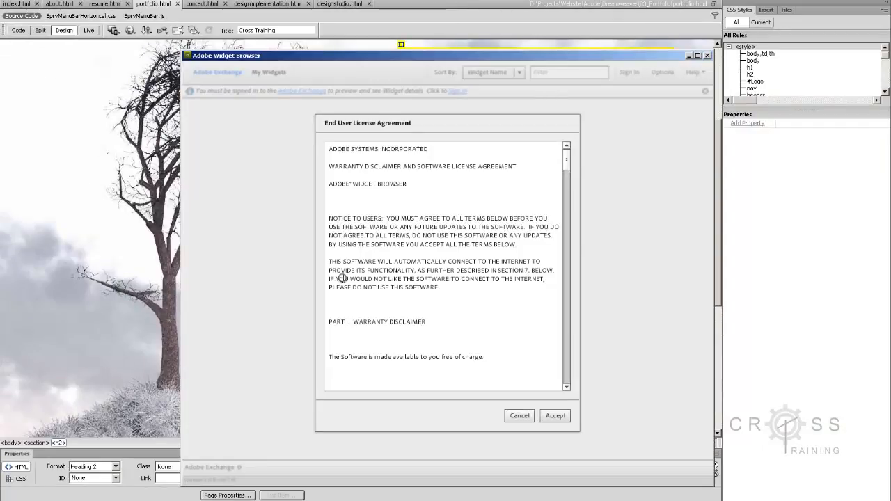
pyautogui.click(555, 416)
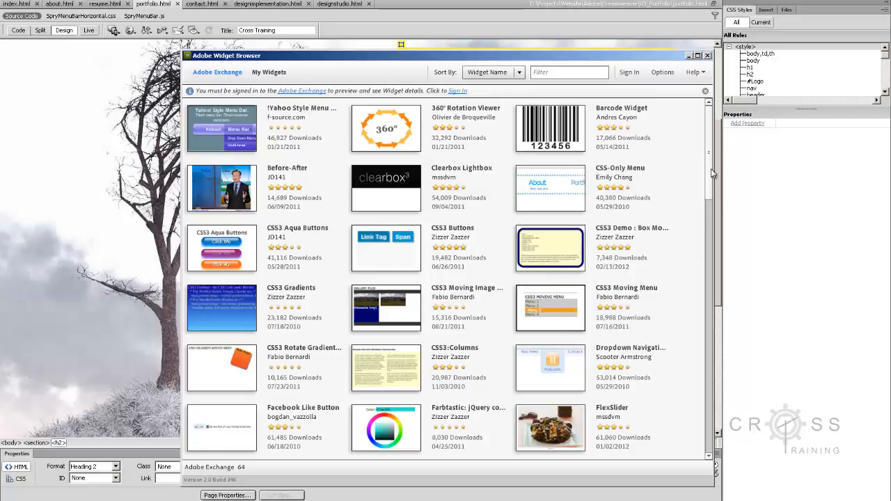
# - Browse the Adobe Exchange widgets and open Clearbox Lightbox, signing in with the Adobe ID email and password and postponing the Adobe AIR update
pyautogui.moveTo(710, 167); pyautogui.dragTo(728, 445)
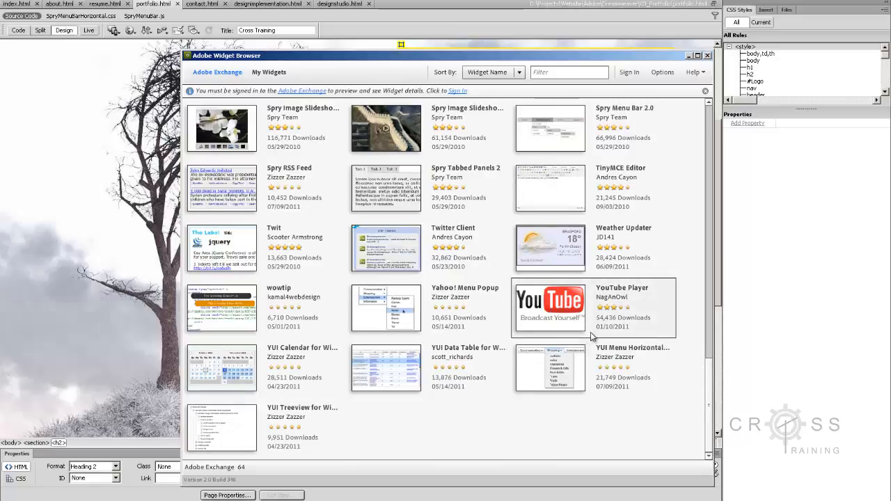
pyautogui.scroll(10, 675, 181)
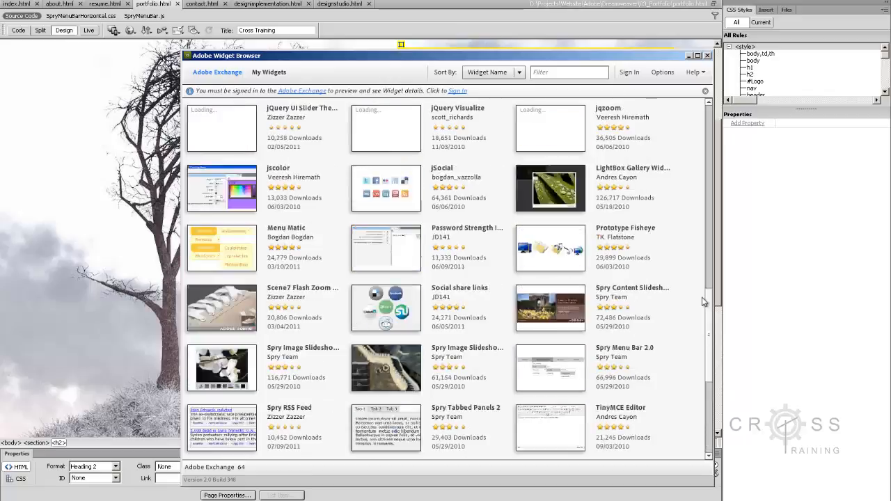
pyautogui.scroll(3, 675, 181)
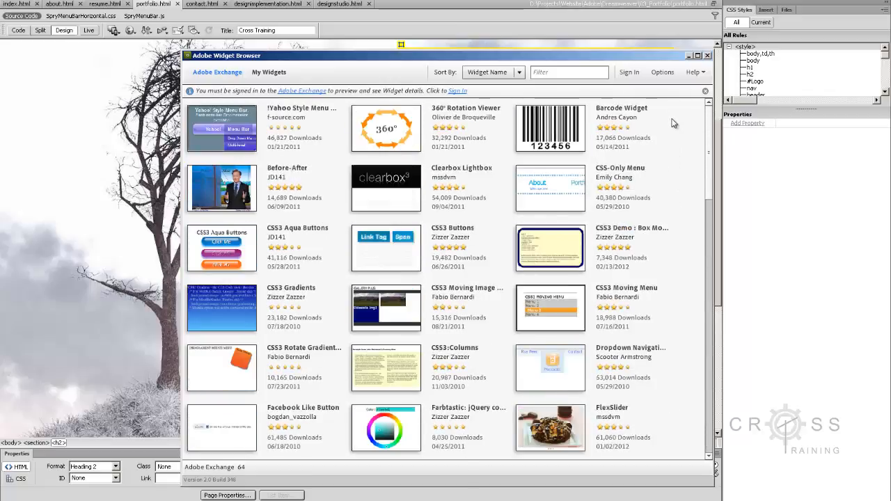
pyautogui.click(400, 195)
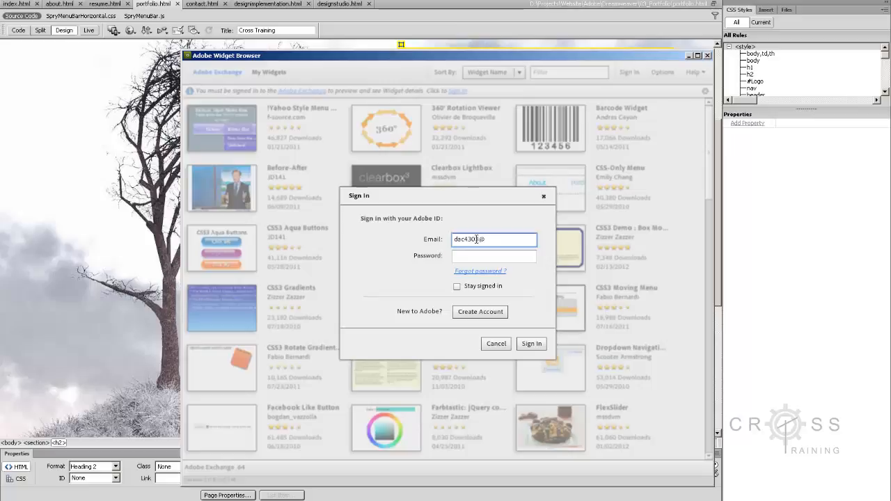
pyautogui.press('Tab')
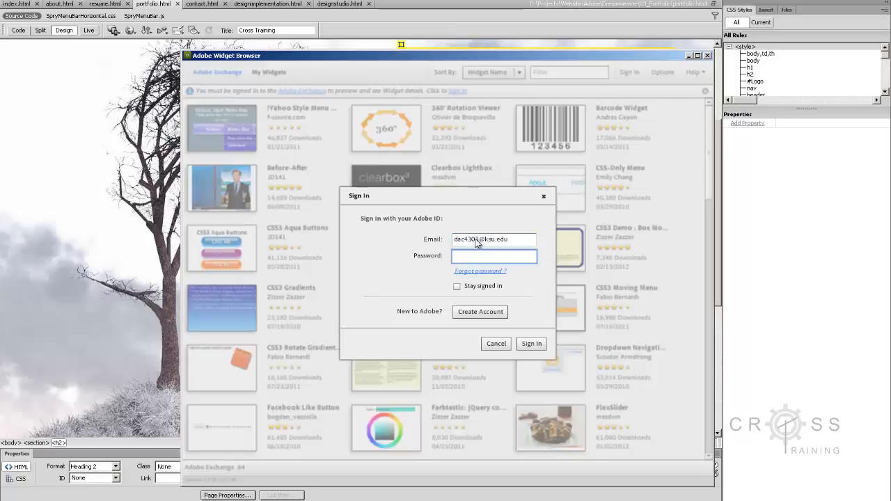
pyautogui.write('****')
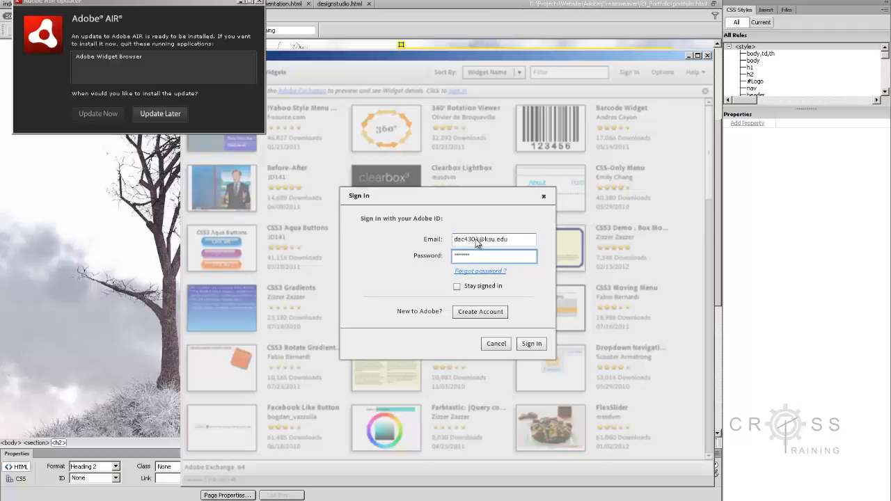
pyautogui.click(159, 114)
pyautogui.click(538, 344)
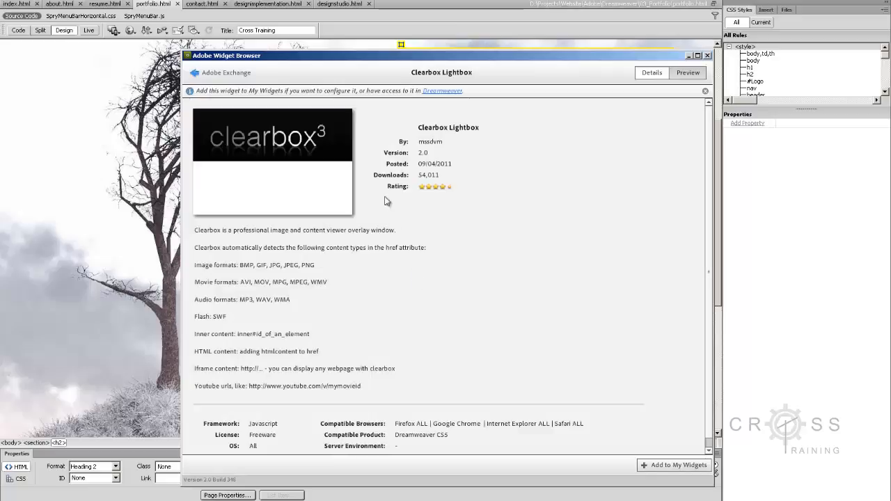
pyautogui.click(661, 466)
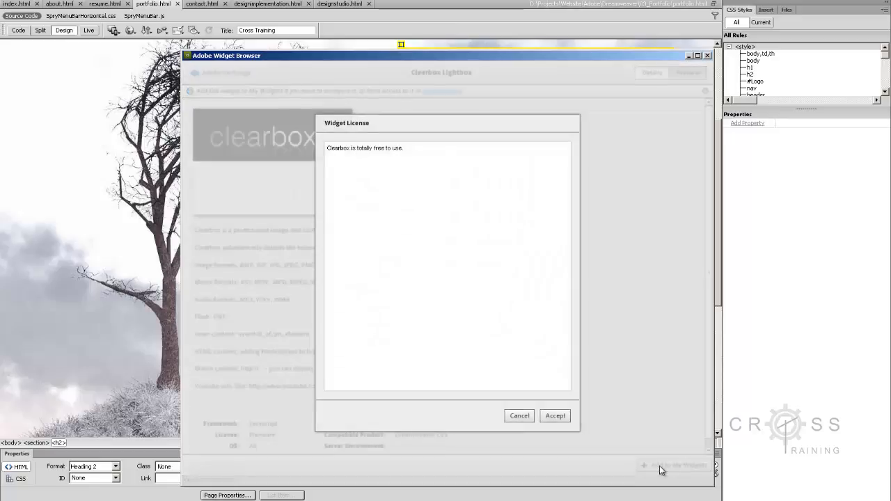
pyautogui.moveTo(495, 123); pyautogui.dragTo(602, 56)
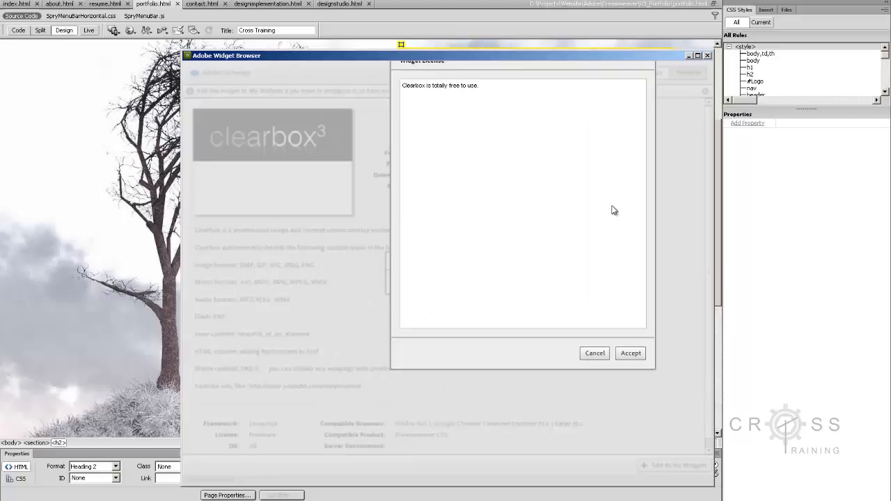
pyautogui.click(590, 353)
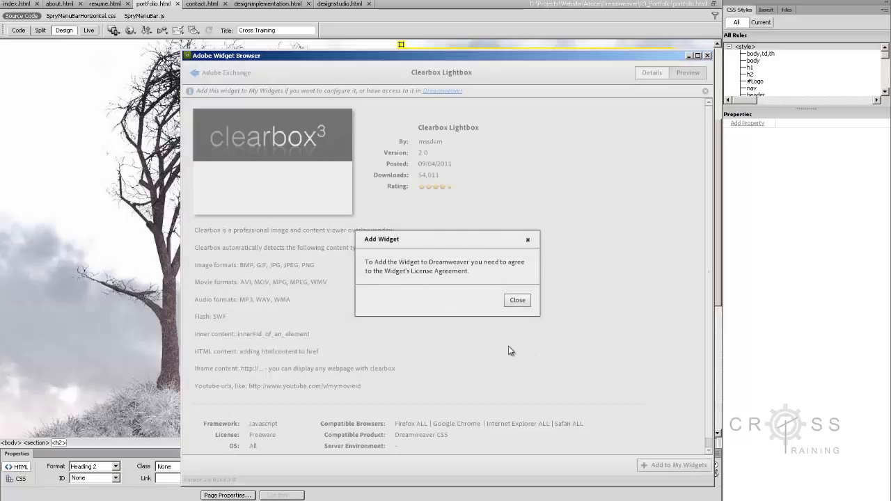
pyautogui.click(518, 302)
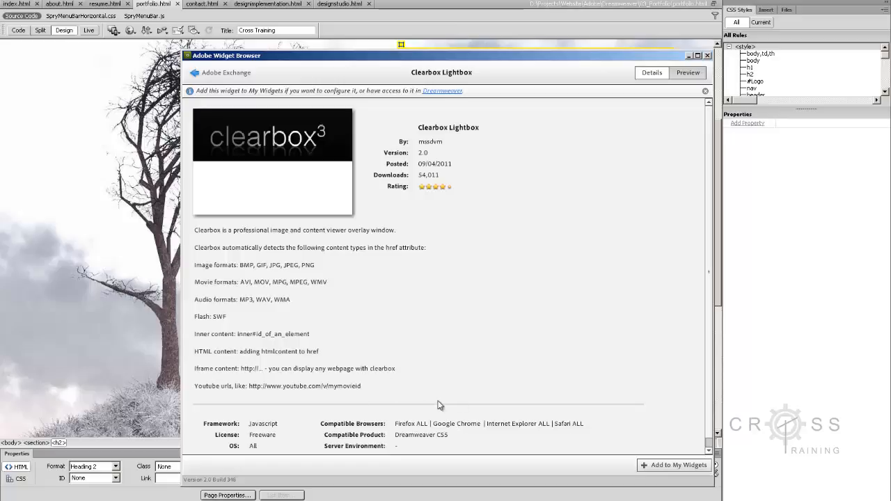
# - Add Clearbox Lightbox to My Widgets, accept its widget license, and open its default preset
pyautogui.click(673, 466)
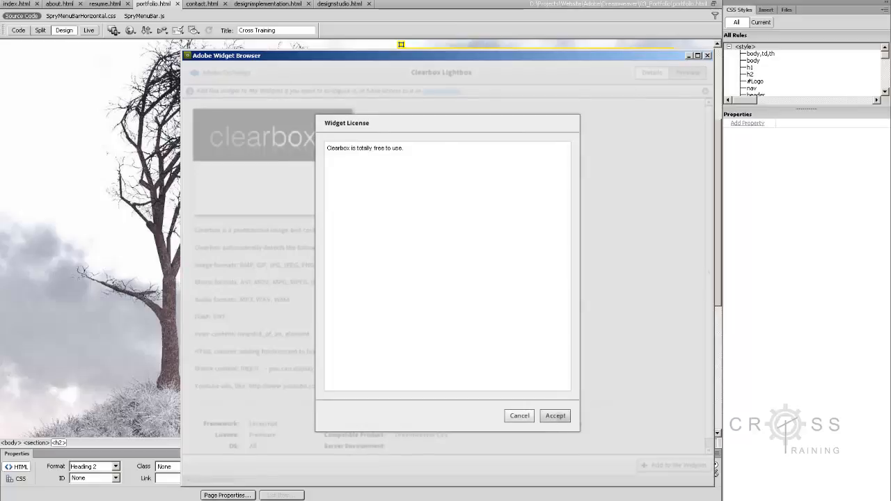
pyautogui.click(556, 415)
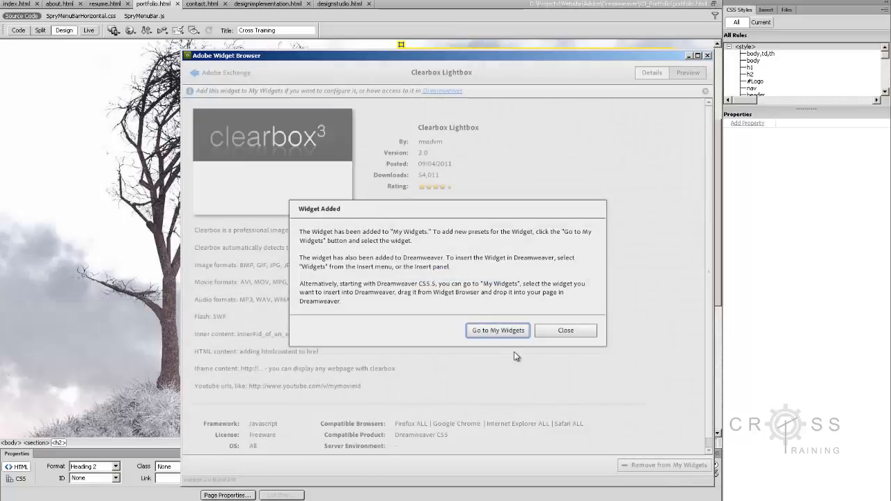
pyautogui.click(499, 330)
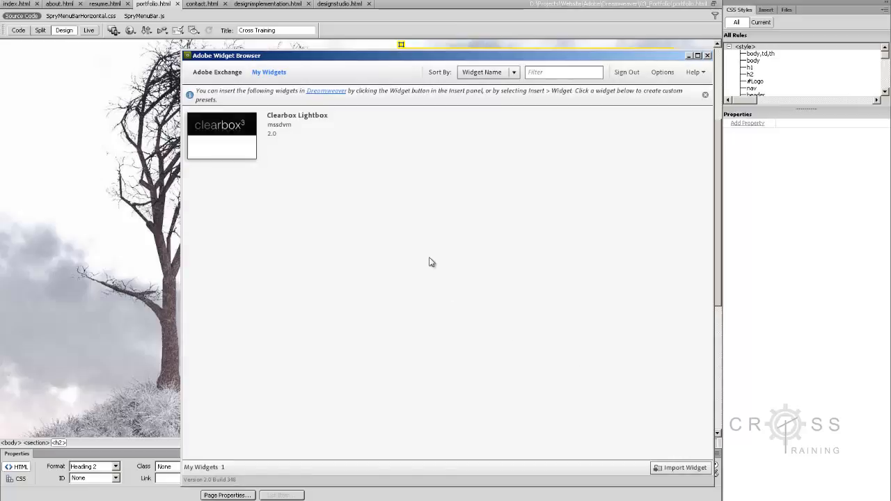
pyautogui.doubleClick(240, 151)
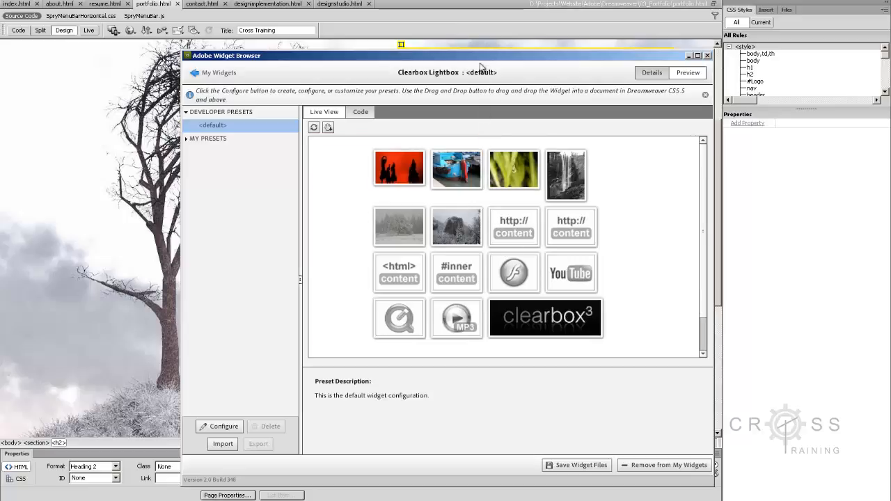
# - Insert the default Clearbox Lightbox widget into the Portfolio page between the Test list and the Design Studio heading, and close the Widget Browser
pyautogui.moveTo(477, 60); pyautogui.dragTo(737, 61)
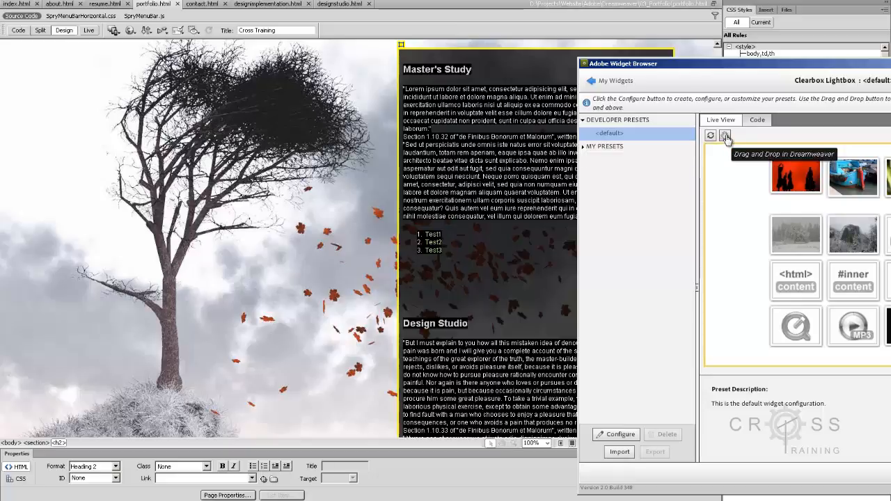
pyautogui.moveTo(725, 135); pyautogui.dragTo(431, 275)
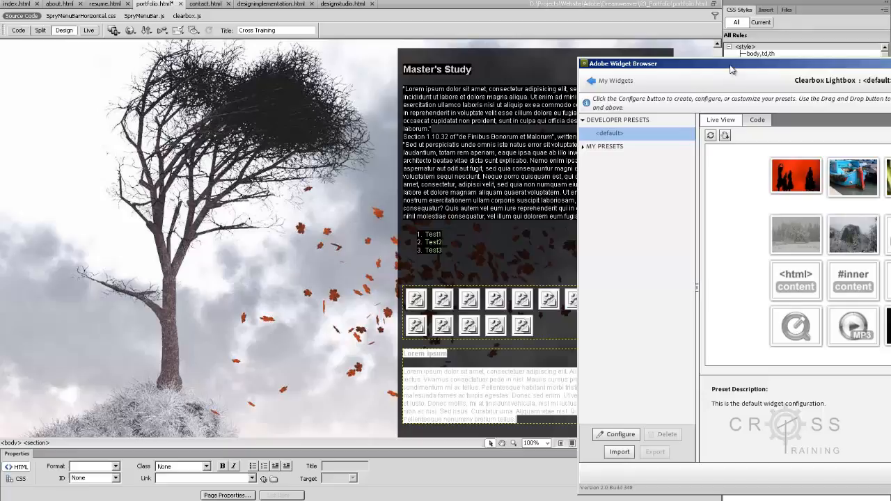
pyautogui.moveTo(727, 66); pyautogui.dragTo(386, 5)
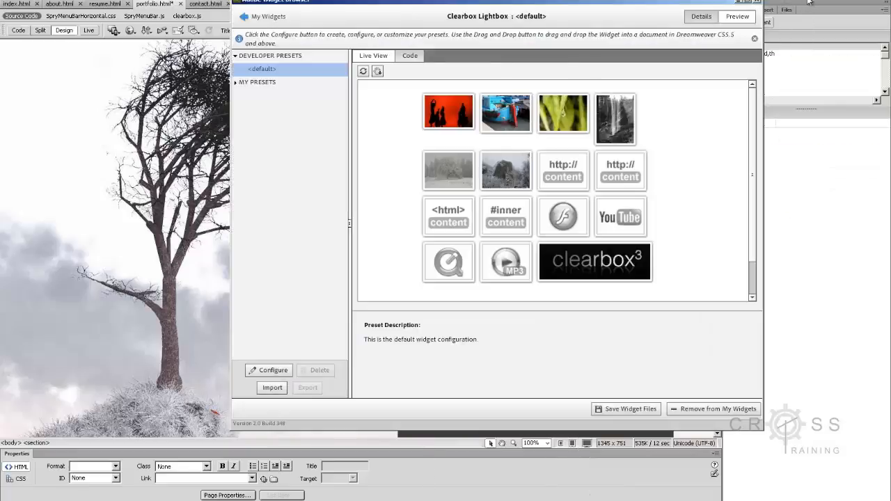
pyautogui.click(757, 3)
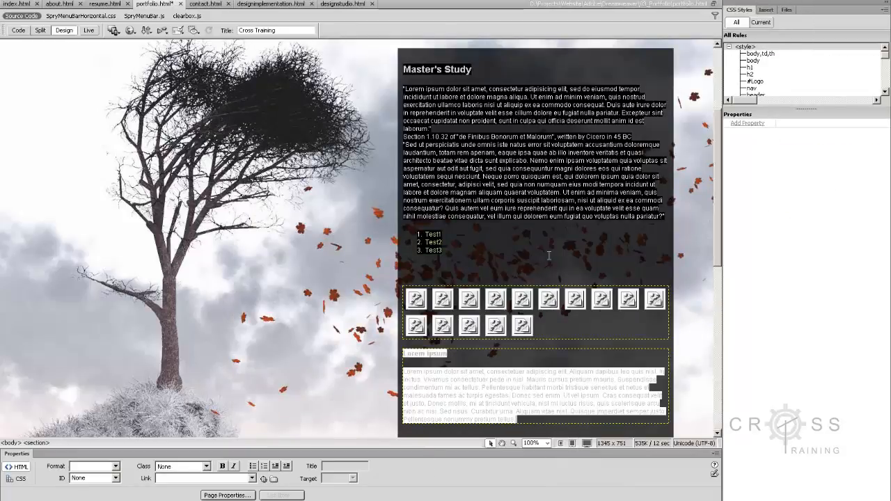
# - Place the cursor on the blank line above the inserted widget, and save portfolio.html along with its copied dependent files
pyautogui.click(576, 258)
pyautogui.scroll(-2, 544, 262)
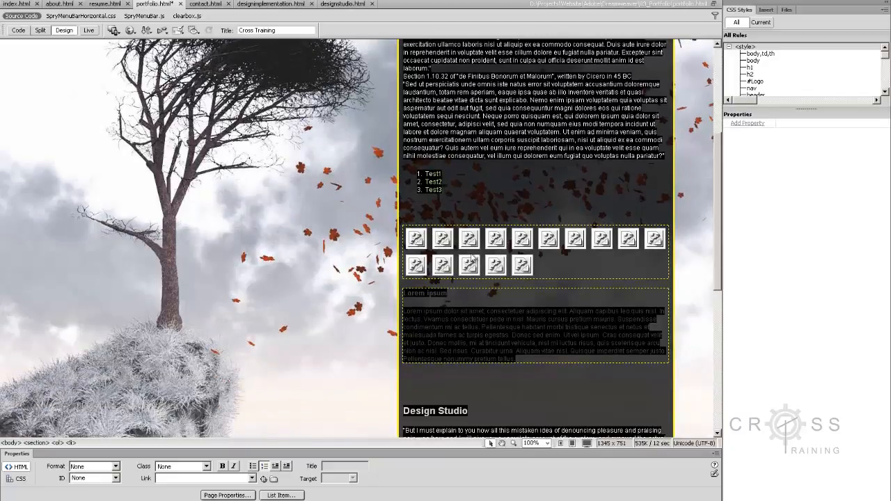
pyautogui.click(449, 211)
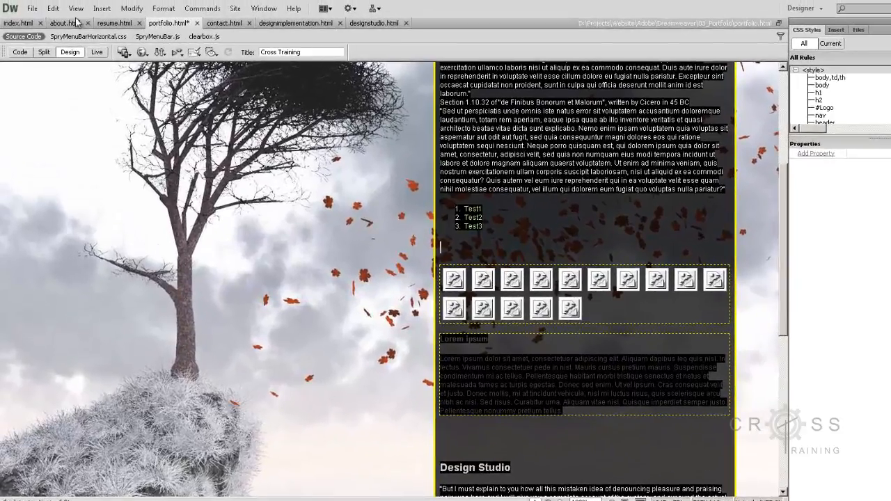
pyautogui.click(32, 8)
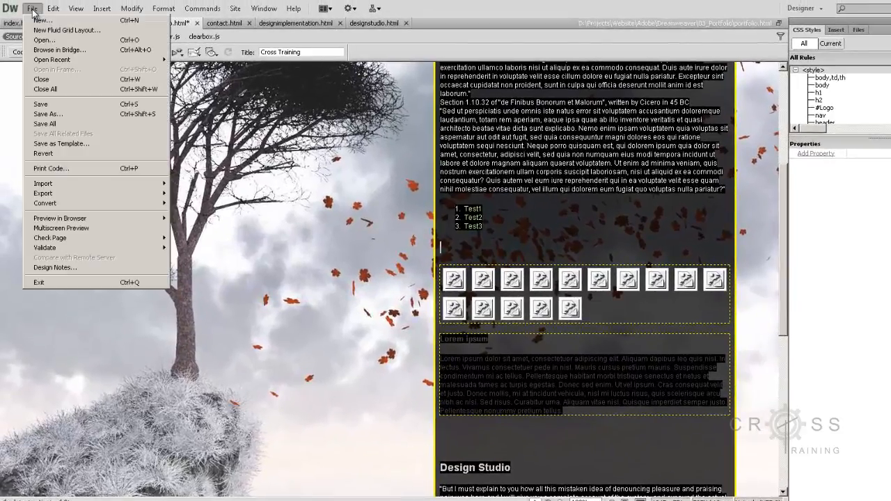
pyautogui.click(31, 103)
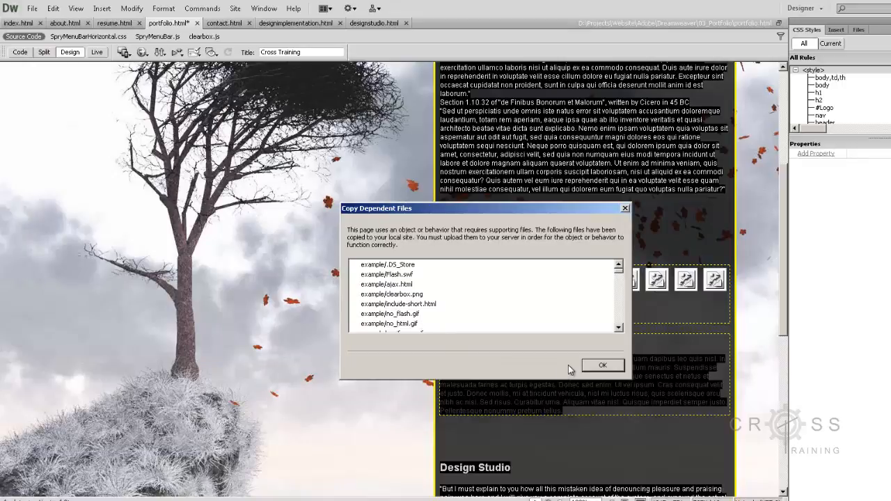
pyautogui.click(602, 367)
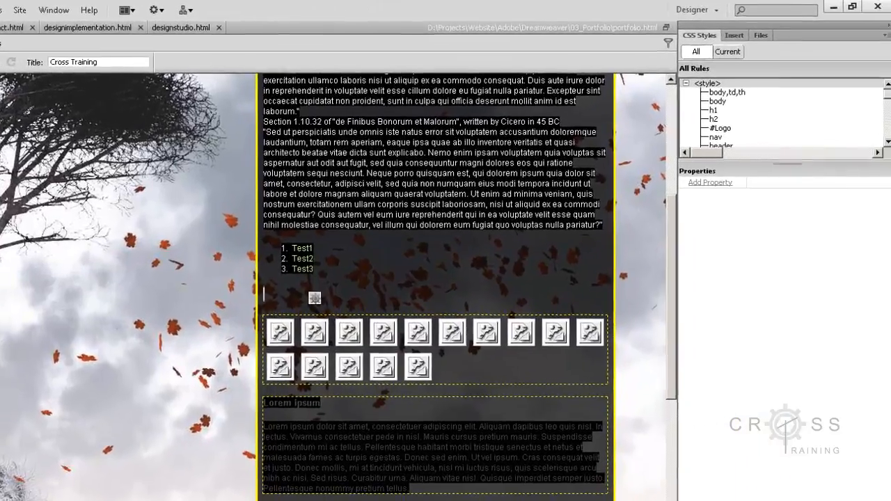
# - Switch to Windows Explorer and examine the 03_Portfolio folder for the files and folders added by the widget
pyautogui.hotkey('alt', 'Tab')
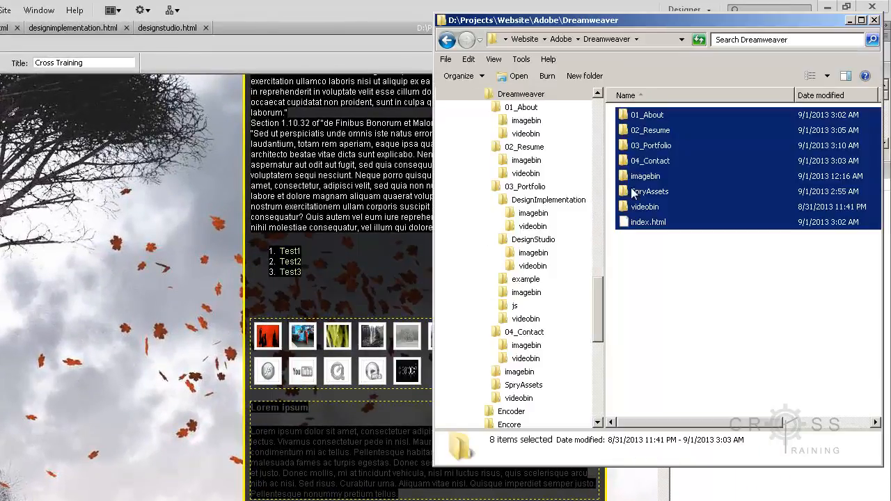
pyautogui.click(656, 251)
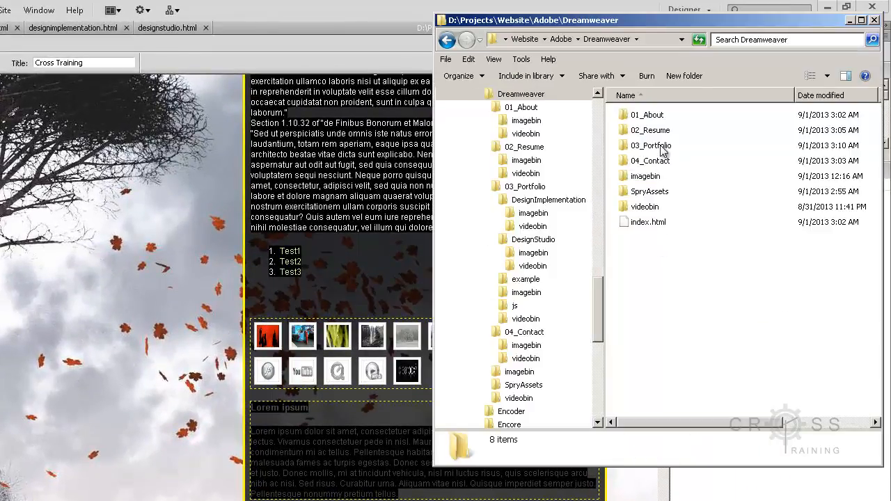
pyautogui.doubleClick(661, 148)
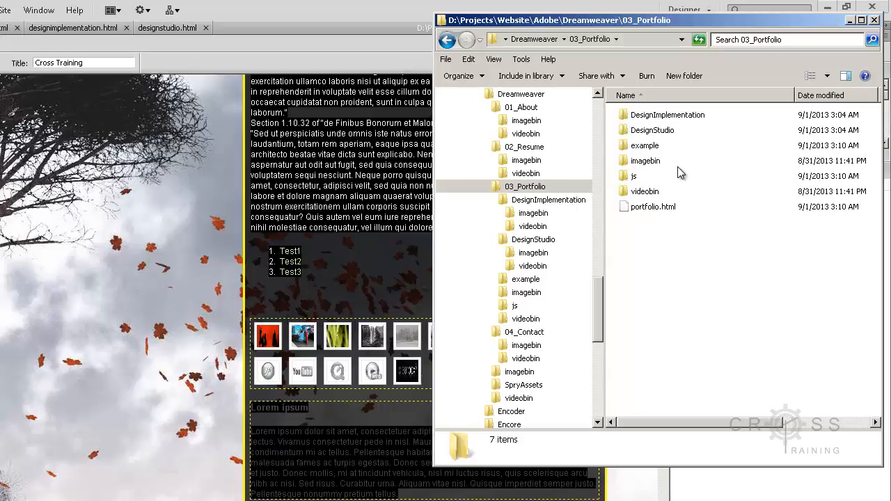
pyautogui.click(534, 40)
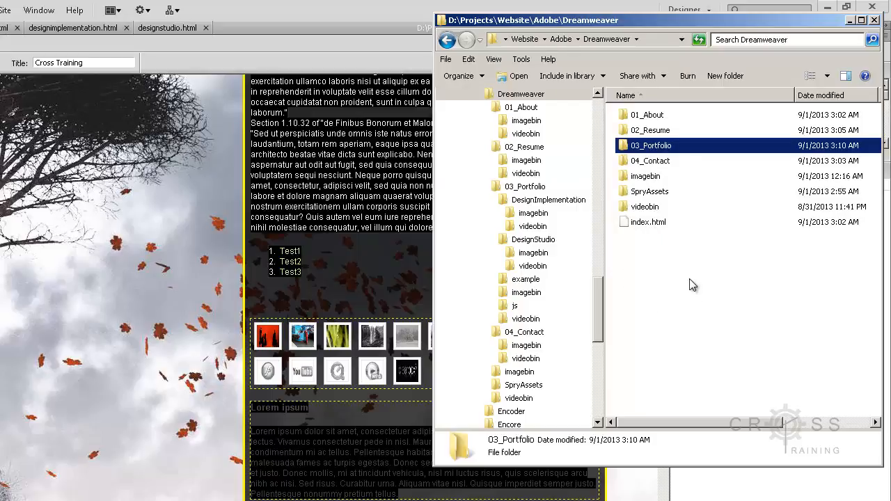
pyautogui.click(663, 195)
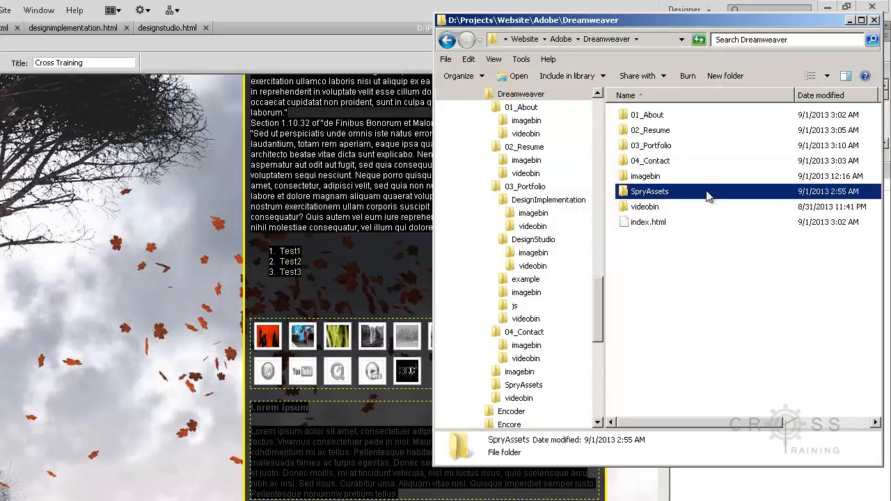
pyautogui.doubleClick(663, 148)
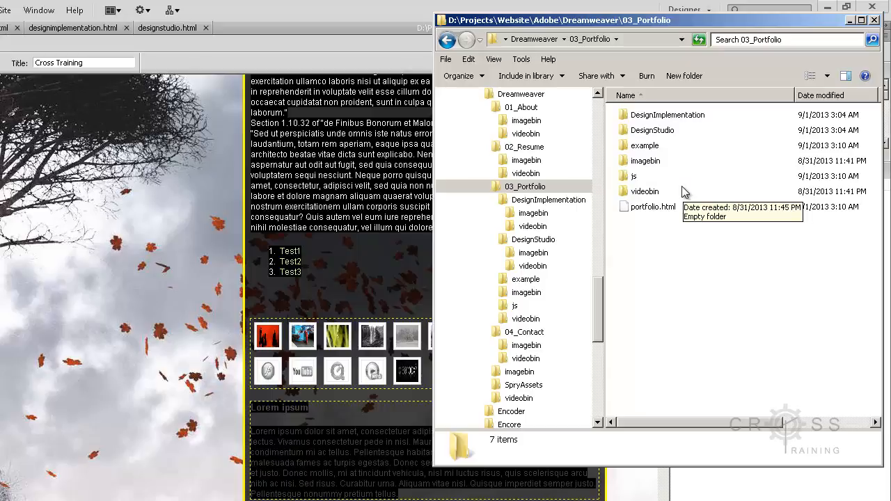
# - Open the example folder inside 03_Portfolio, show its contents in Details view, and look over the supporting folders and GIF files
pyautogui.click(646, 148)
pyautogui.click(640, 178)
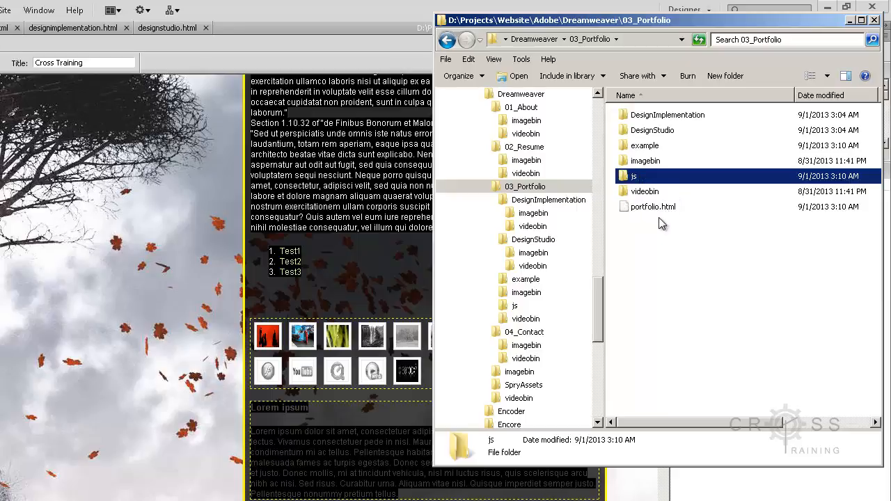
pyautogui.doubleClick(645, 146)
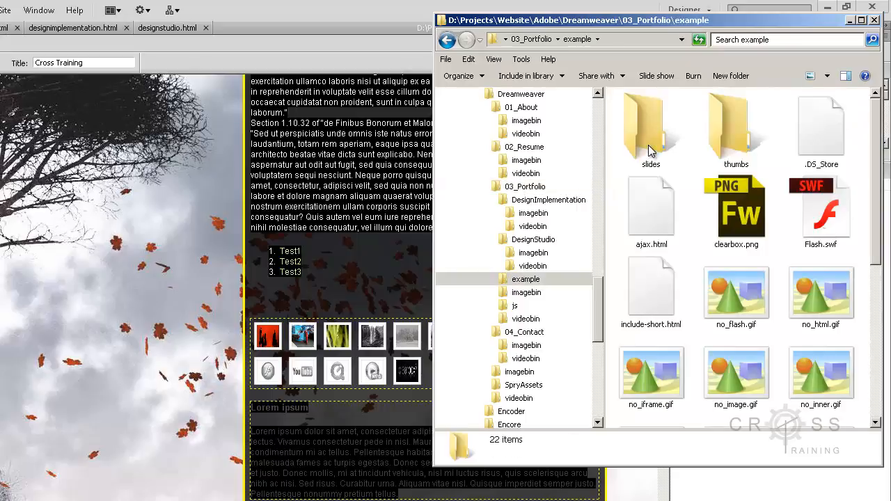
pyautogui.click(648, 149)
pyautogui.click(738, 150)
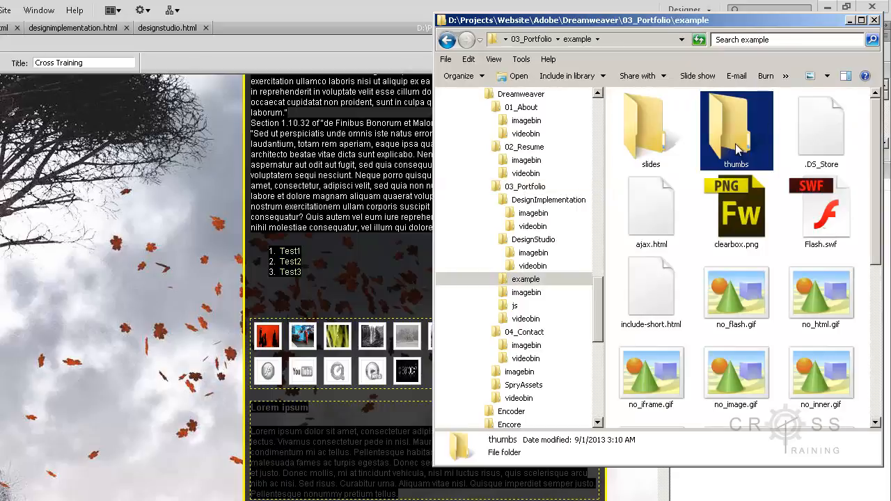
pyautogui.click(827, 77)
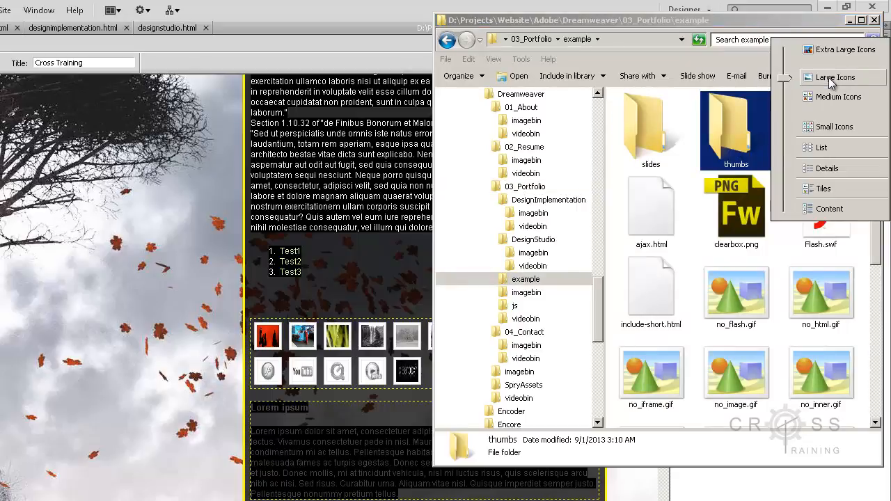
pyautogui.click(825, 169)
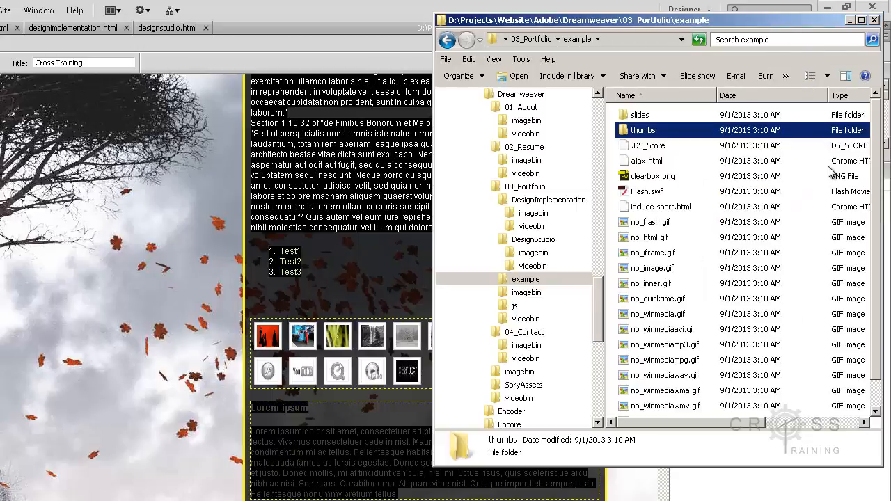
pyautogui.click(651, 224)
pyautogui.click(654, 270)
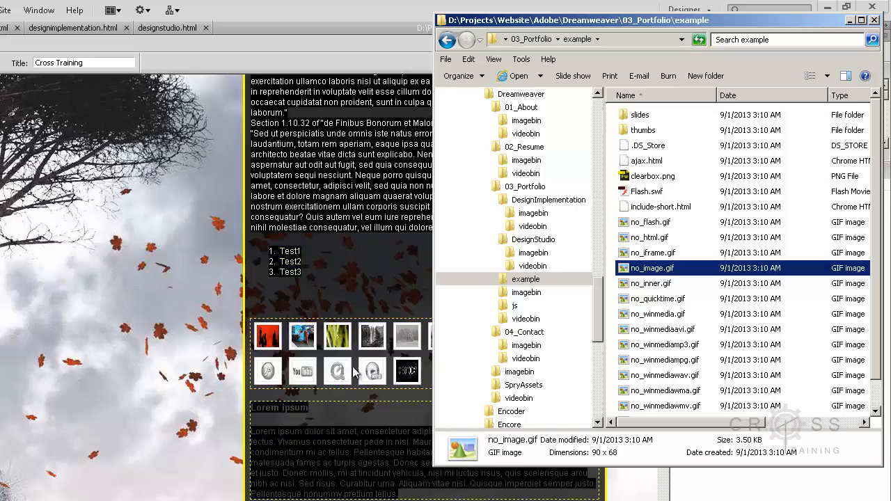
# - Preview Amber Light.jpg and Dancers.jpg from the example folder's slides subfolder, closing the viewer after each image
pyautogui.doubleClick(641, 116)
pyautogui.click(662, 137)
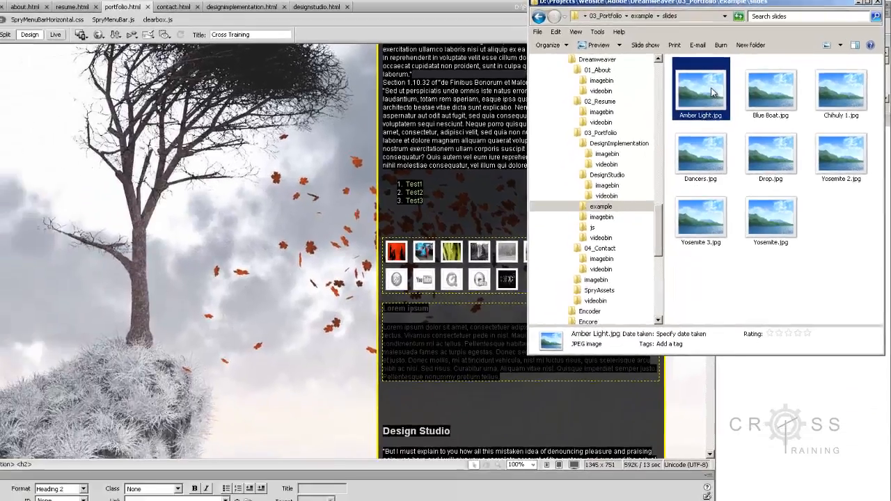
pyautogui.rightClick(664, 136)
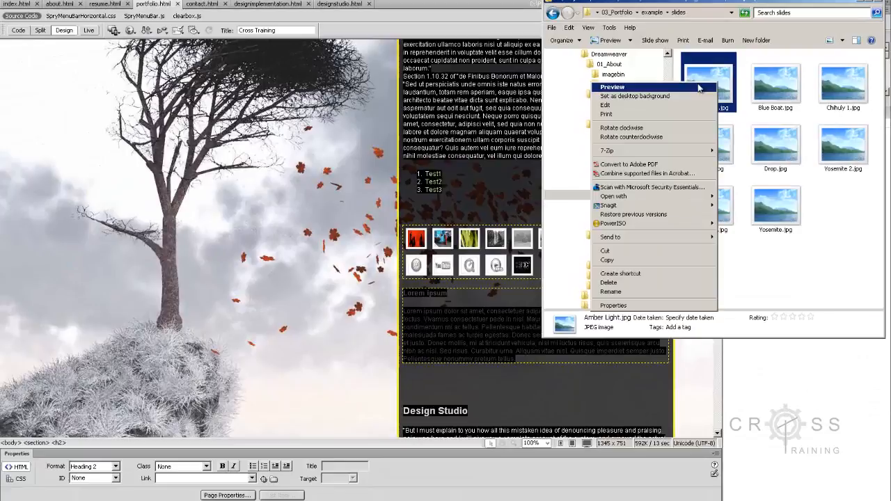
pyautogui.click(699, 86)
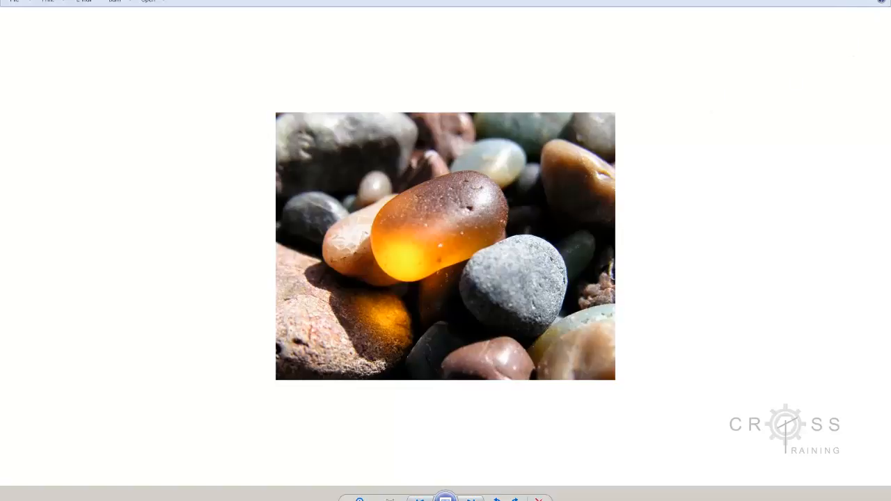
pyautogui.click(879, 0)
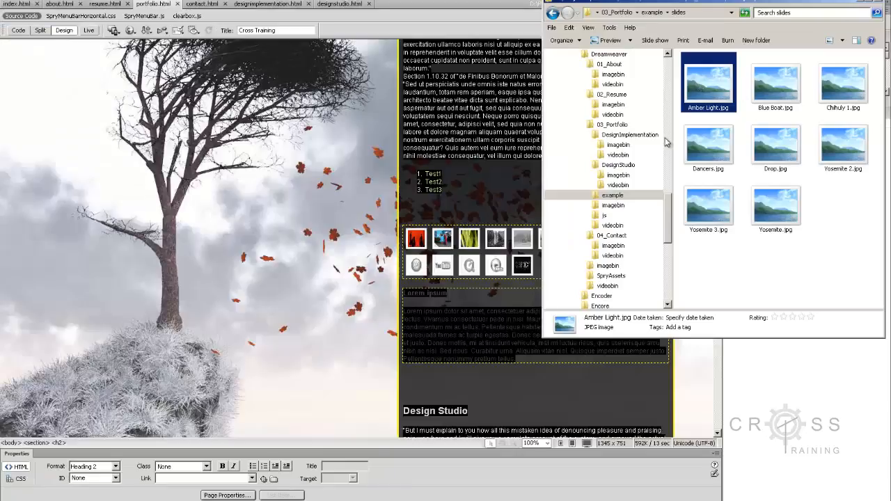
pyautogui.rightClick(707, 163)
pyautogui.click(703, 164)
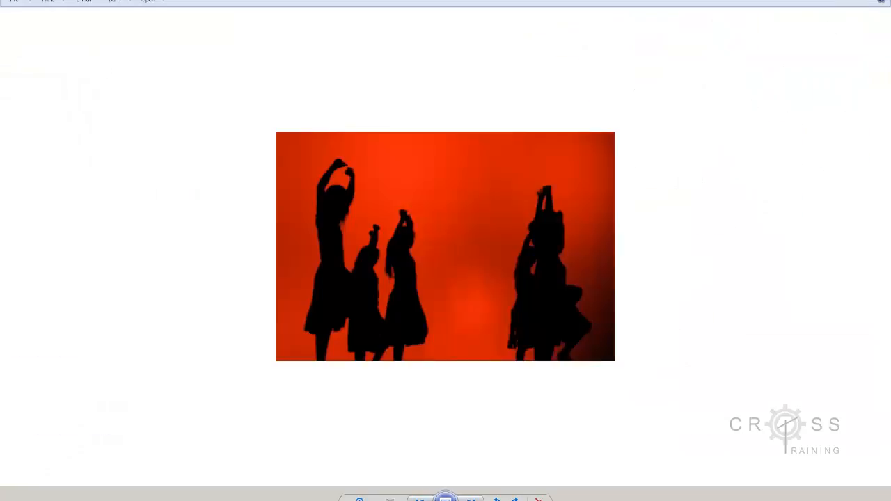
pyautogui.click(879, 0)
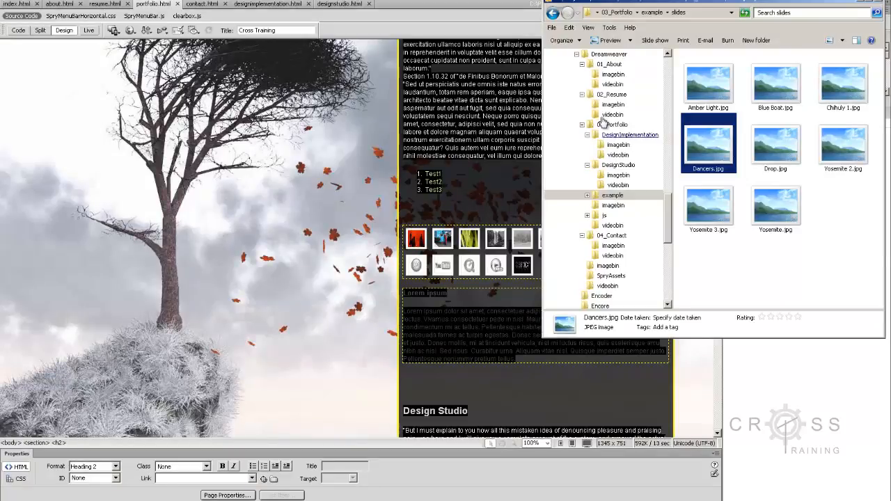
# - Open the thumbs subfolder of the example folder and preview its Dancers.jpg for comparison with the slide version
pyautogui.click(657, 12)
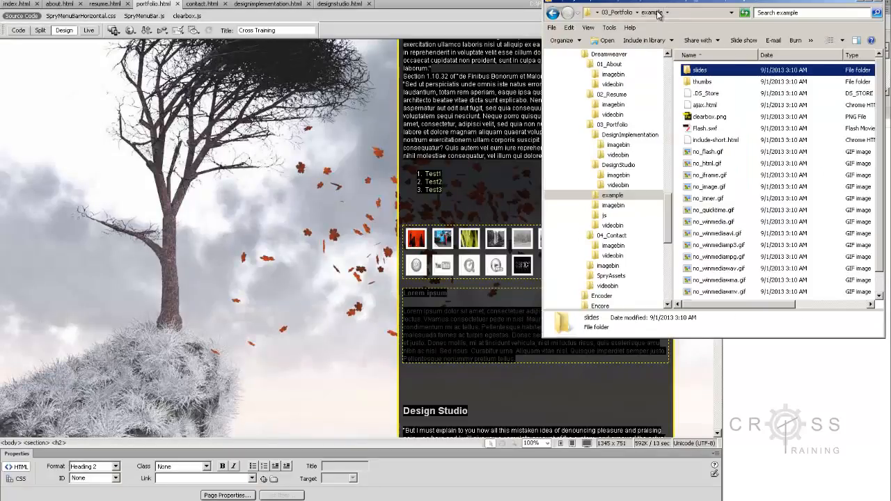
pyautogui.doubleClick(696, 82)
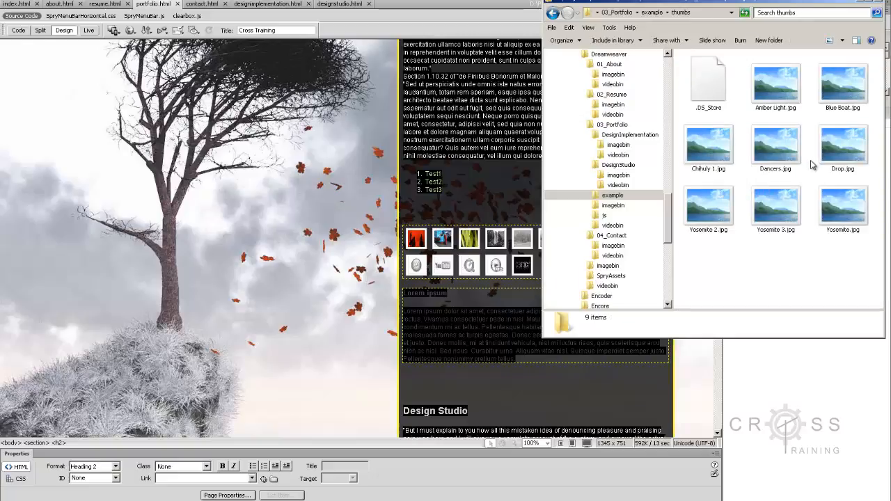
pyautogui.click(790, 162)
pyautogui.rightClick(790, 159)
pyautogui.click(718, 166)
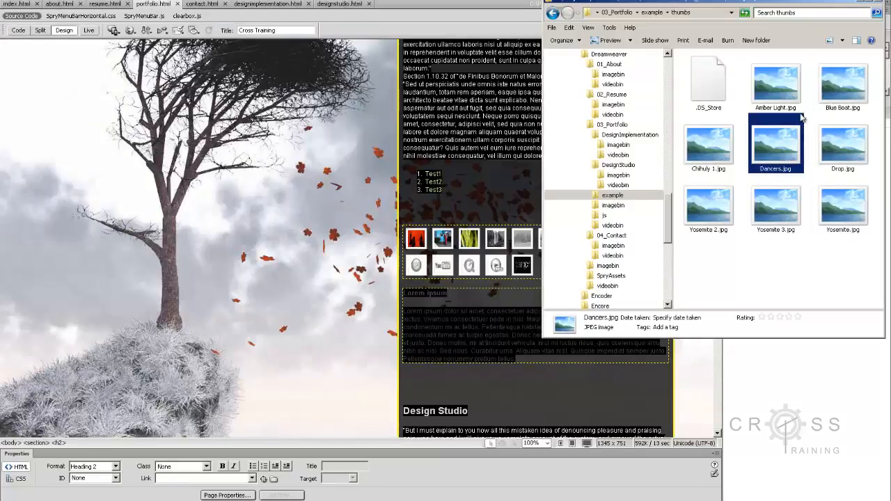
# - Return to the slides subfolder and select Amber Light.jpg to check its file name
pyautogui.click(660, 14)
pyautogui.doubleClick(703, 67)
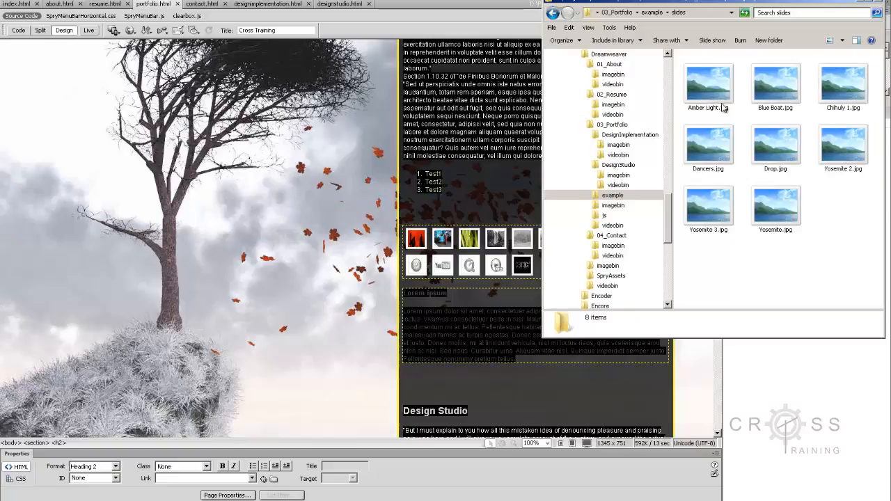
pyautogui.click(722, 108)
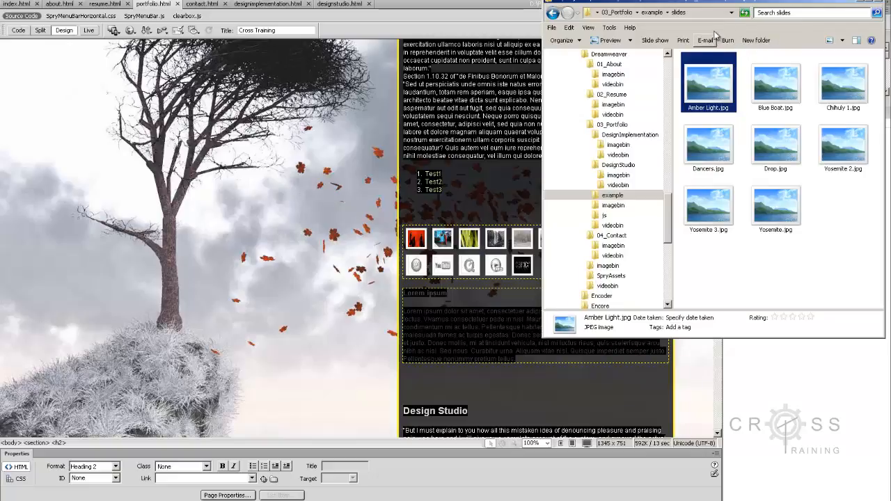
# - Go up to the Dreamweaver site folder, check the combined properties of all its files and folders, and close the properties dialog
pyautogui.click(655, 12)
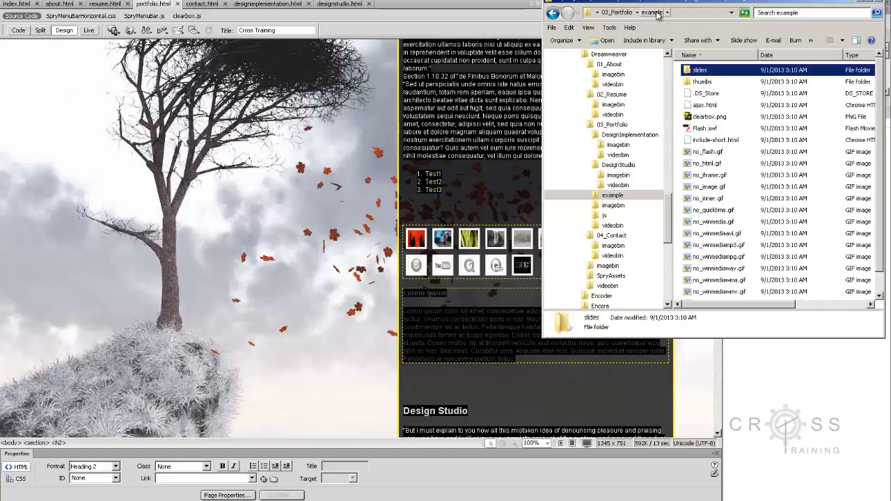
pyautogui.click(626, 12)
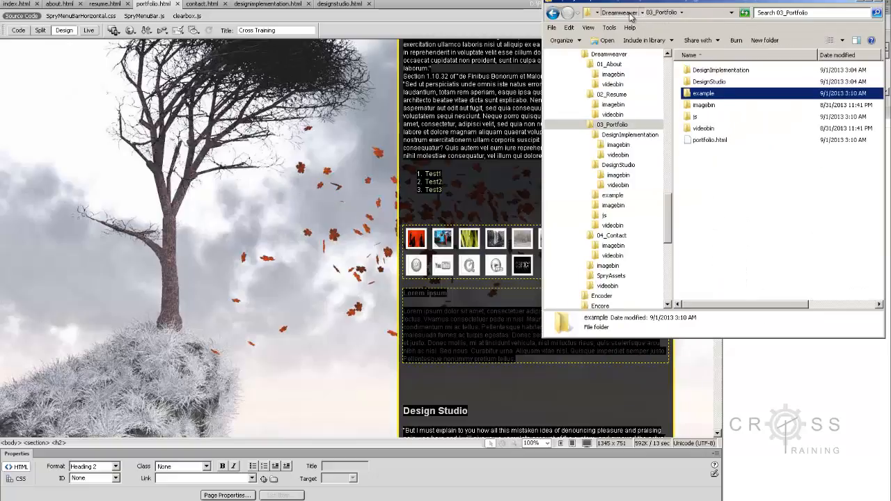
pyautogui.click(642, 13)
pyautogui.moveTo(724, 181); pyautogui.dragTo(686, 66)
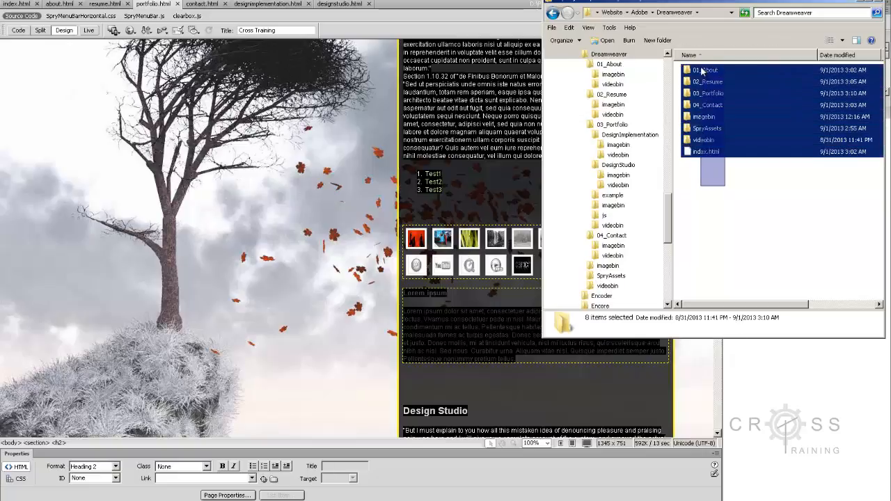
pyautogui.rightClick(702, 88)
pyautogui.click(675, 235)
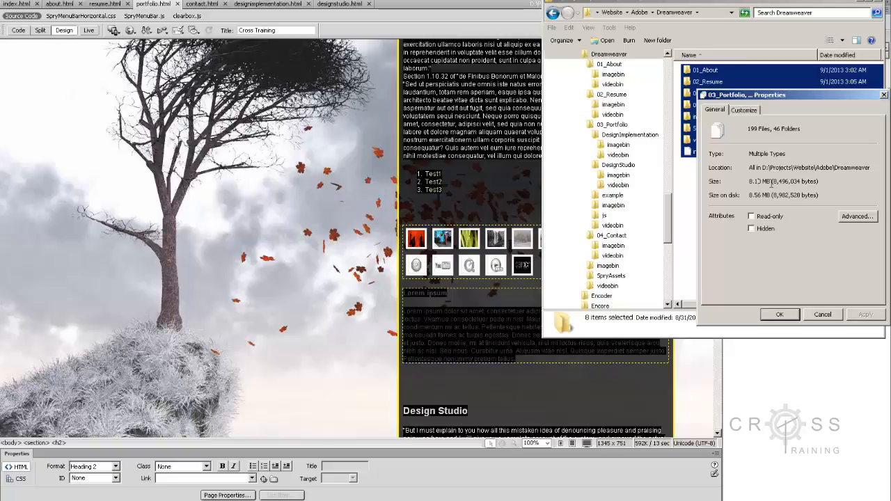
pyautogui.click(818, 314)
# - Delete all the images in the 03_Portfolio\example\slides folder, and undo the deletion
pyautogui.click(720, 86)
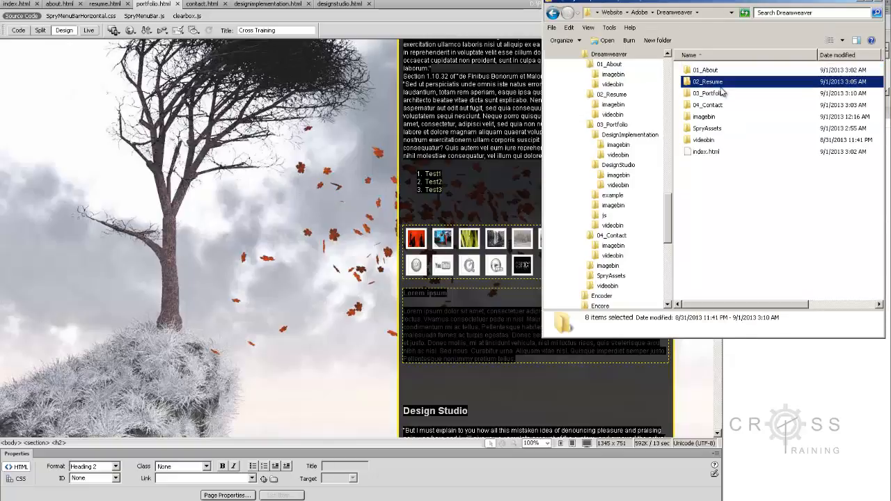
pyautogui.doubleClick(723, 96)
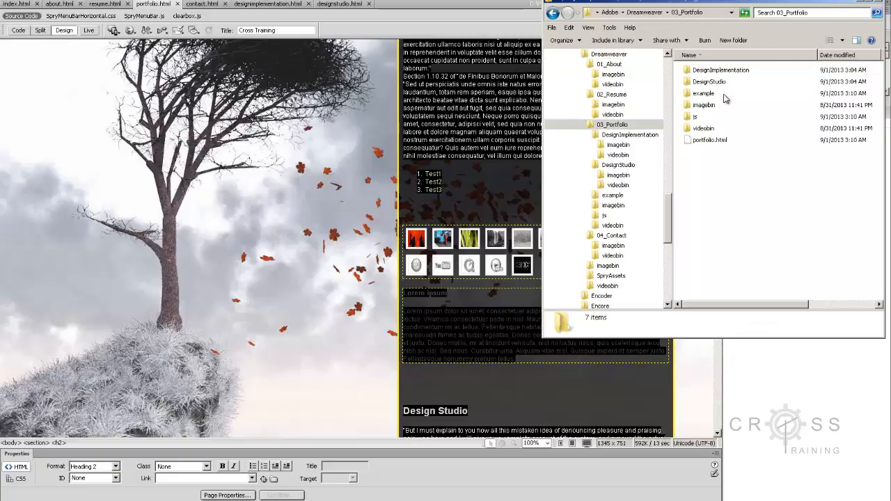
pyautogui.doubleClick(703, 93)
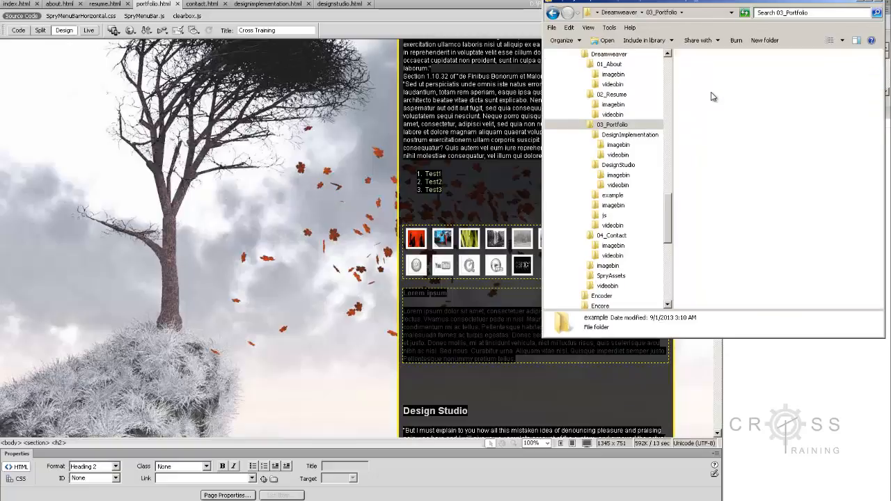
pyautogui.doubleClick(706, 72)
pyautogui.moveTo(855, 282); pyautogui.dragTo(700, 84)
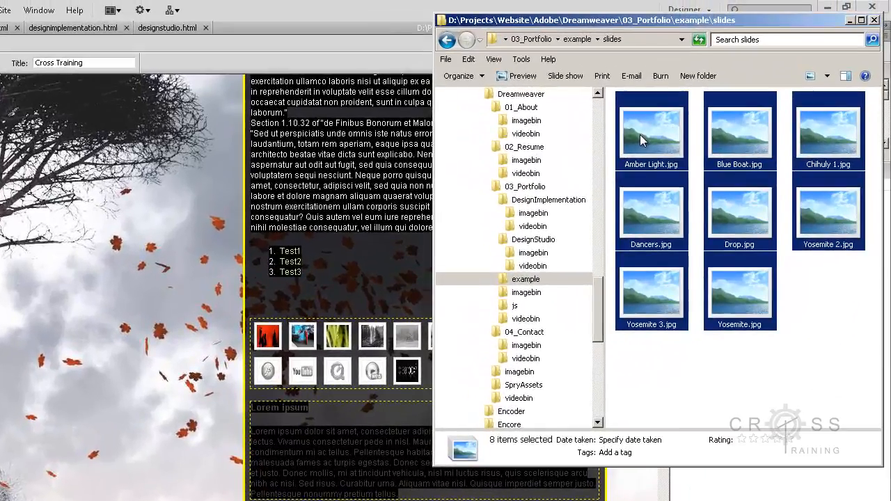
pyautogui.press('Delete')
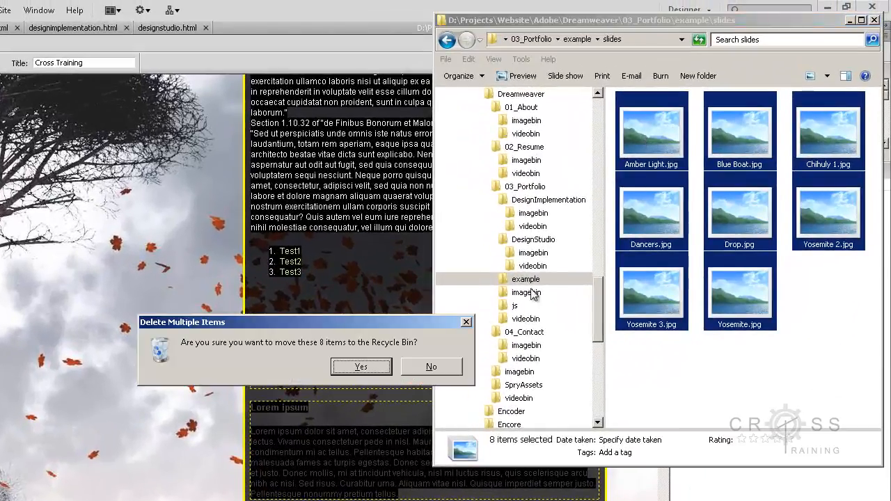
pyautogui.click(371, 370)
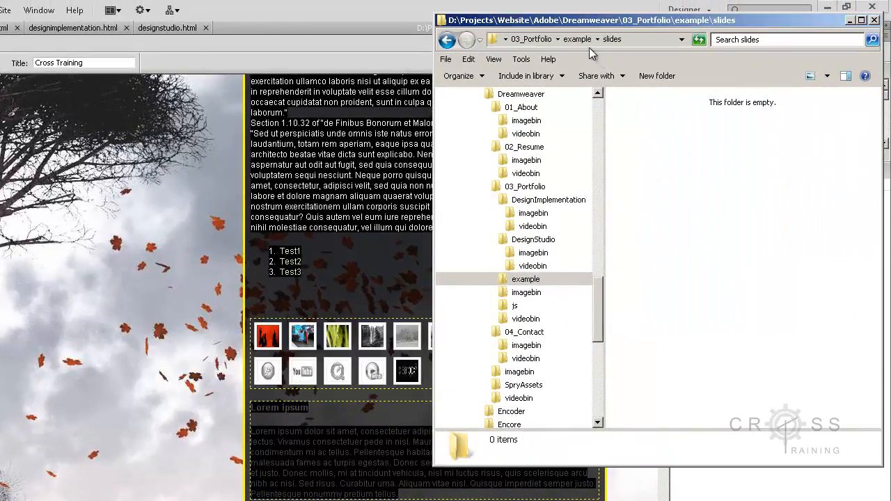
pyautogui.rightClick(724, 213)
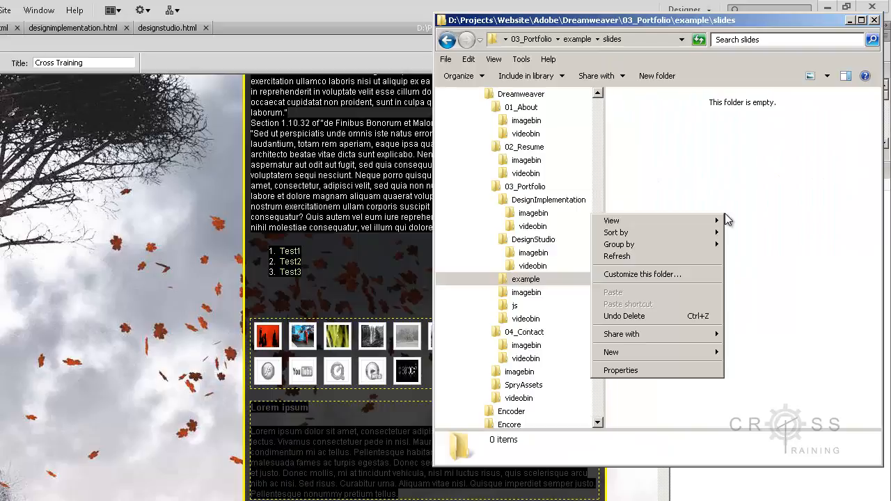
pyautogui.click(698, 319)
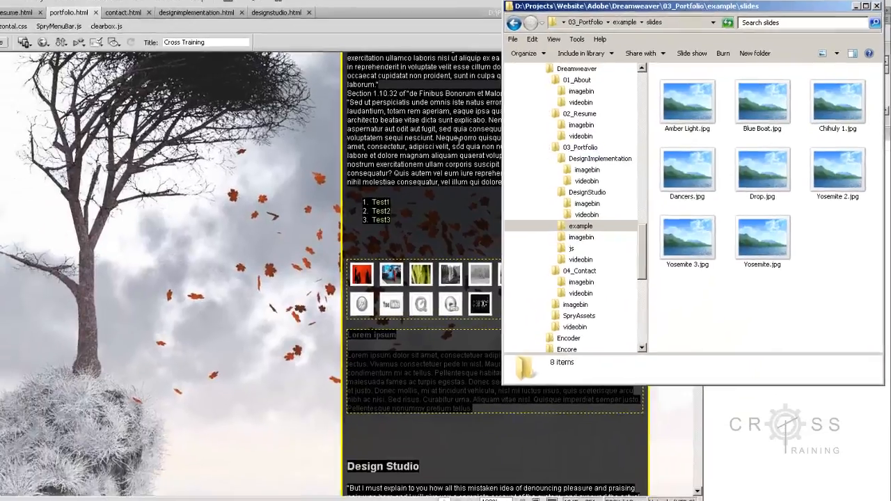
# - Switch back to Dreamweaver and display the Clearbox thumbnails on portfolio.html in Live view
pyautogui.click(450, 145)
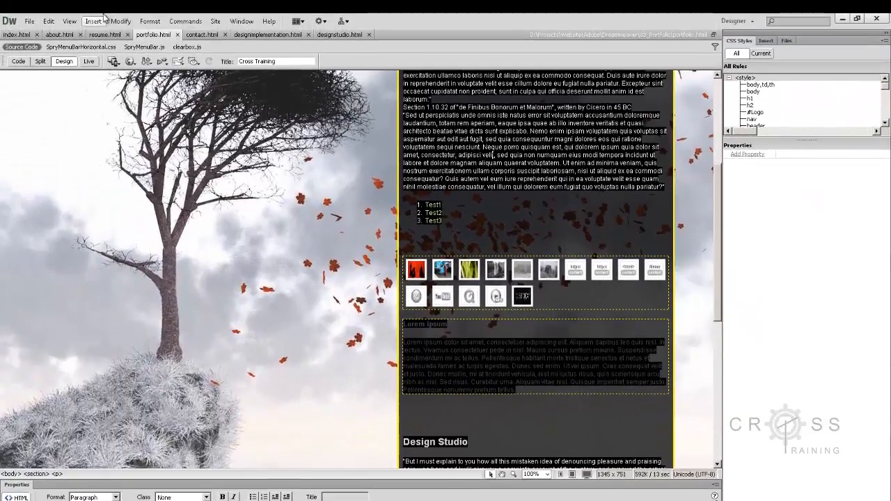
pyautogui.click(29, 21)
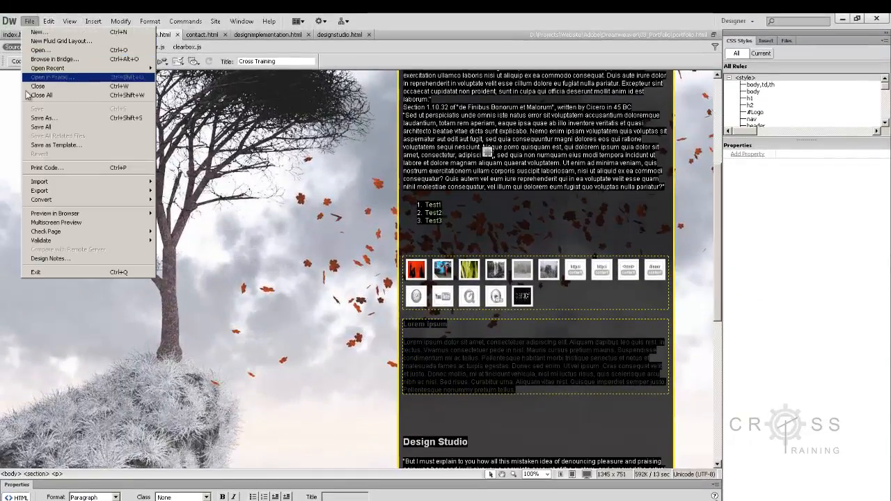
pyautogui.click(456, 220)
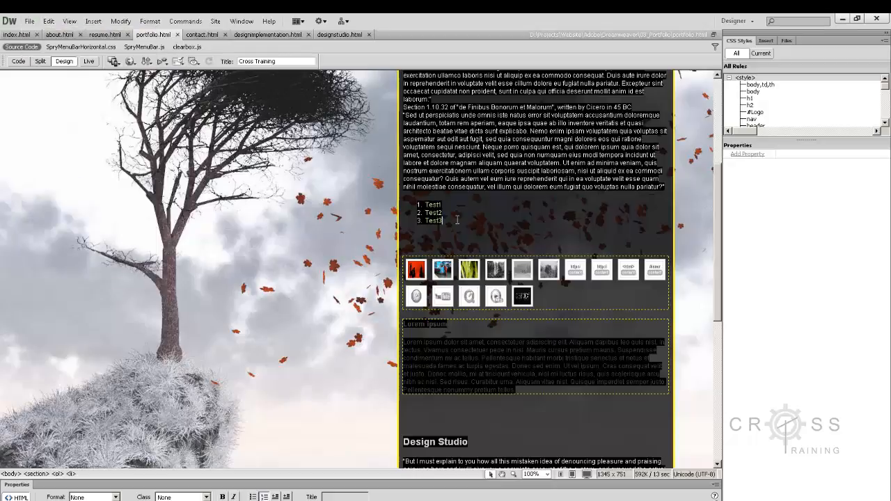
pyautogui.click(88, 61)
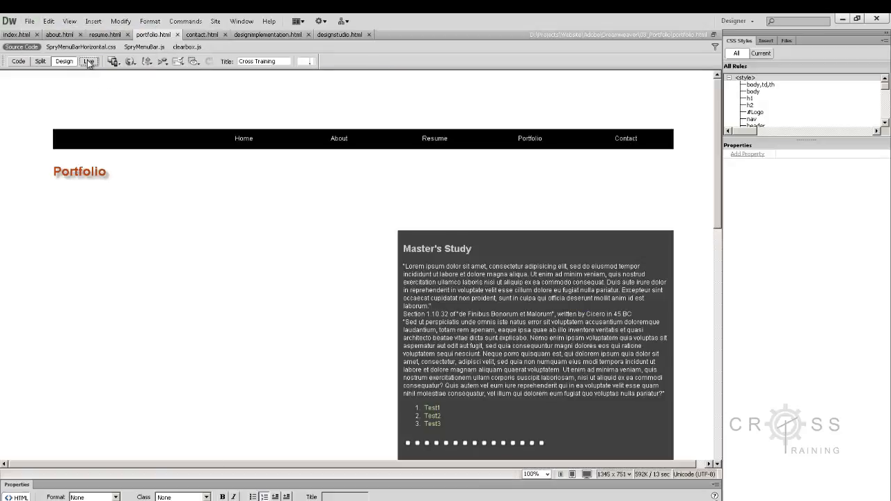
pyautogui.scroll(-3, 515, 281)
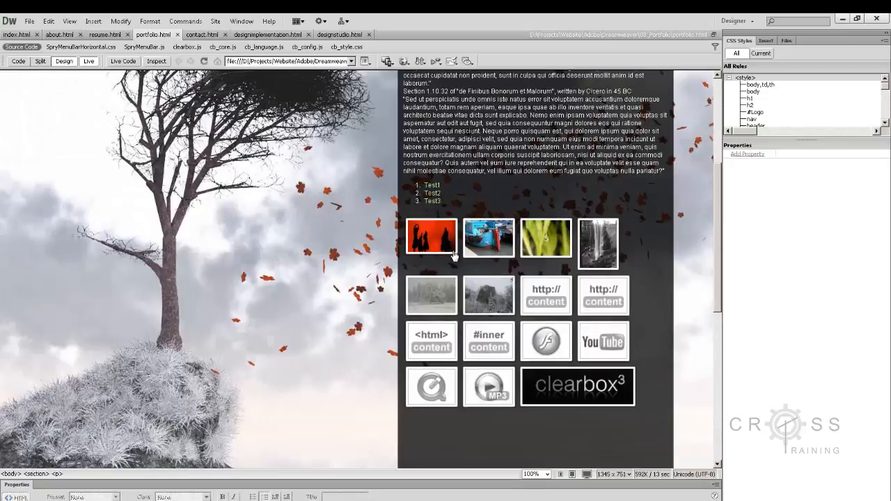
# - Open the Dancers thumbnail in the lightbox, browse through the slides to Yosemite 1, close the lightbox, and leave Live view
pyautogui.click(431, 236)
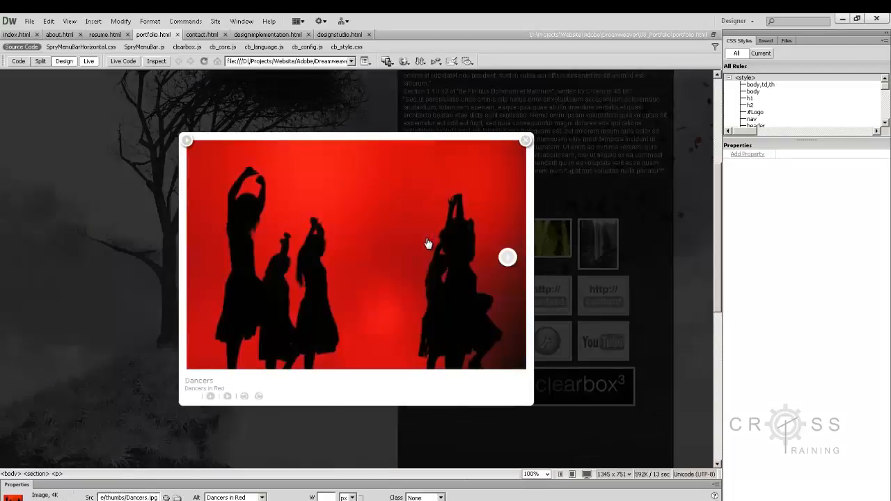
pyautogui.click(508, 260)
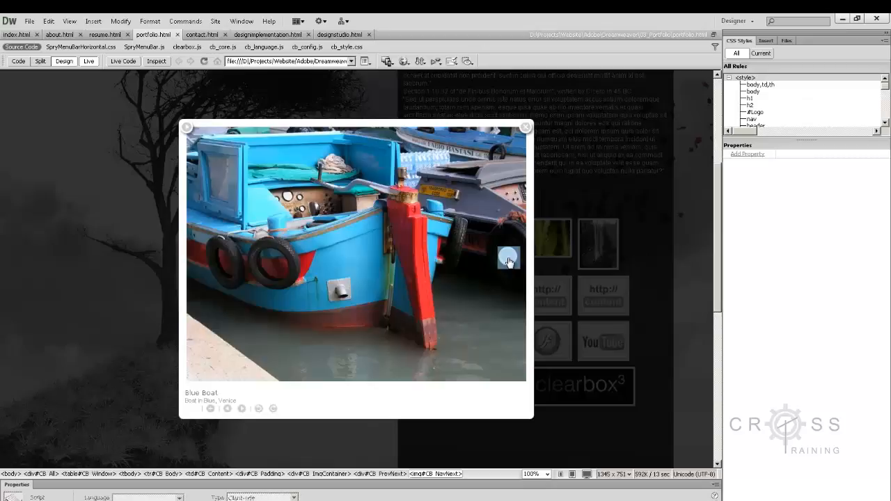
pyautogui.click(508, 260)
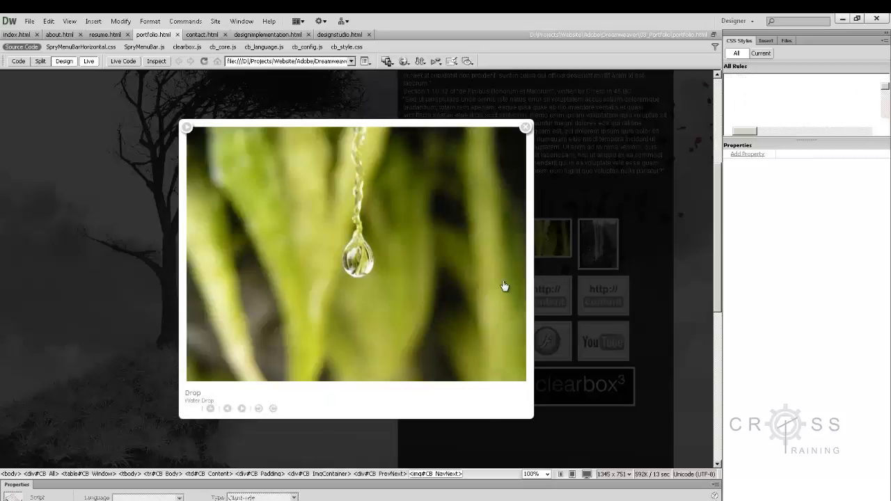
pyautogui.click(511, 260)
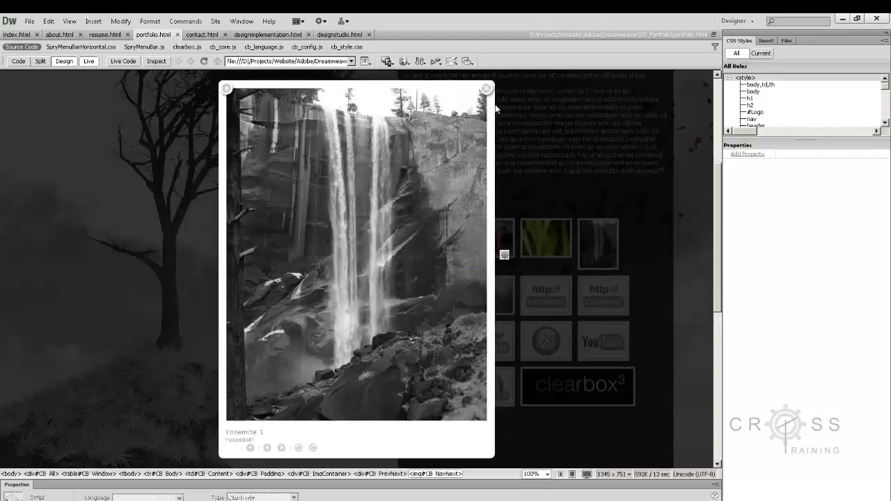
pyautogui.click(484, 89)
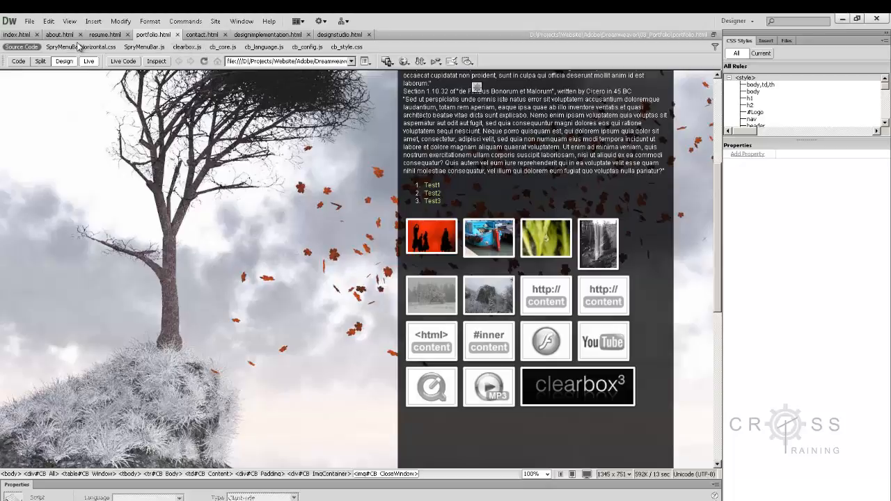
pyautogui.click(89, 61)
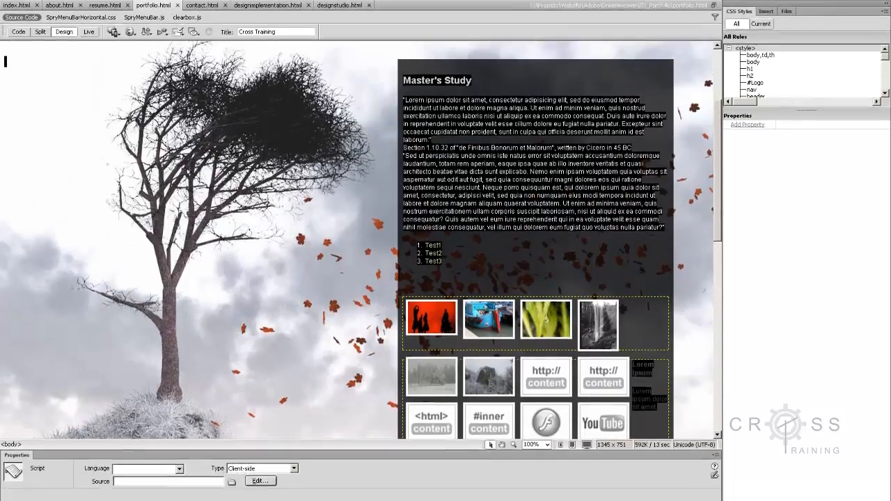
# - Switch to the 03_Portfolio\example\slides folder in Windows Explorer and delete all the images in it
pyautogui.moveTo(51, 492)
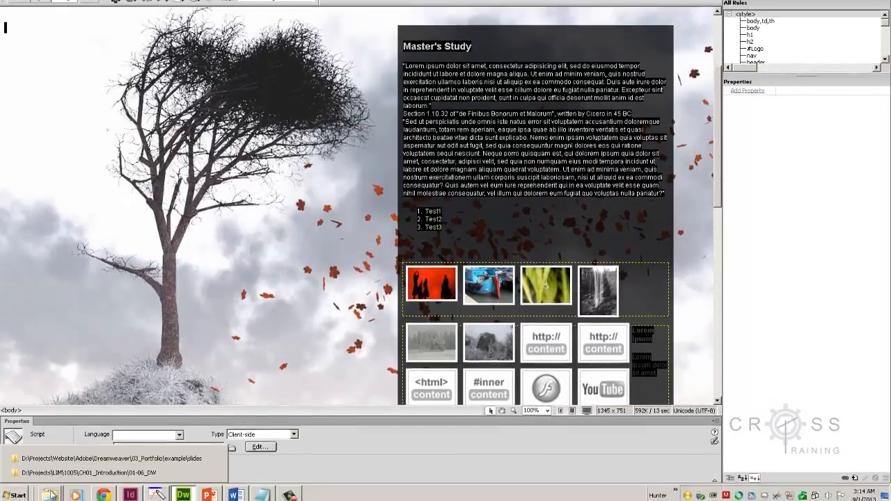
pyautogui.click(59, 454)
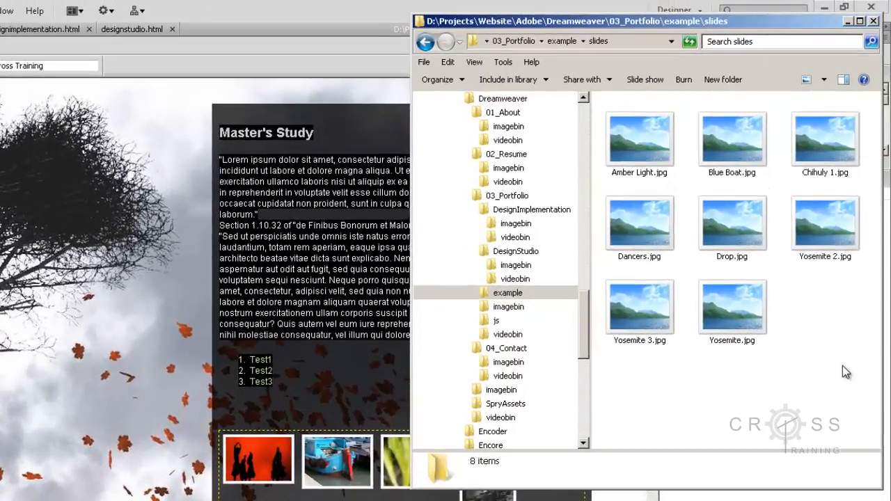
pyautogui.moveTo(842, 373); pyautogui.dragTo(627, 146)
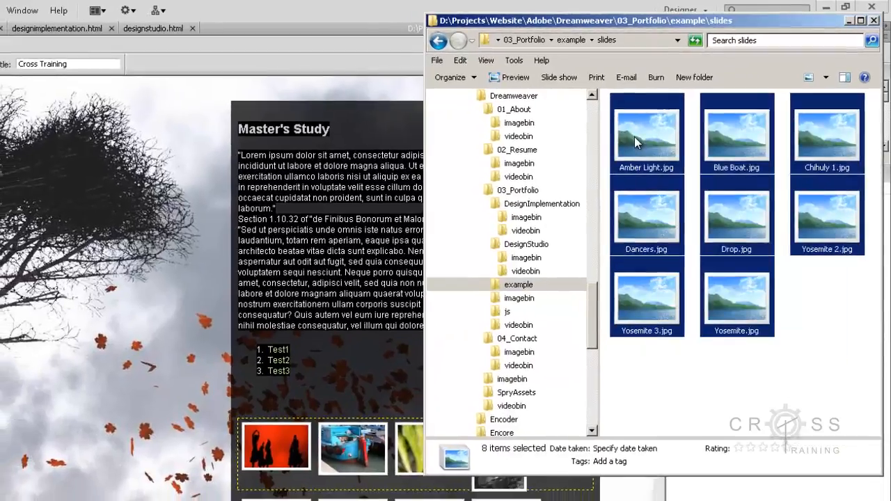
pyautogui.press('Delete')
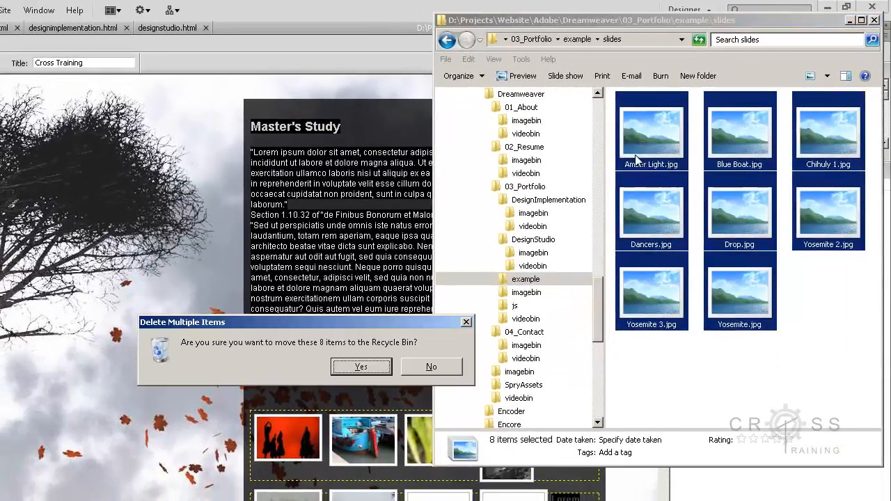
pyautogui.click(361, 366)
# - Open the neighbouring thumbs folder inside example and delete all of its files
pyautogui.click(576, 39)
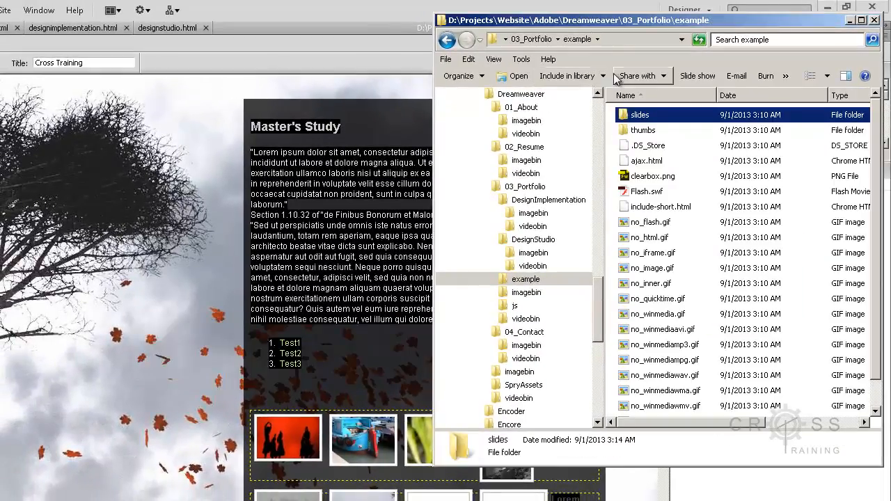
pyautogui.doubleClick(640, 131)
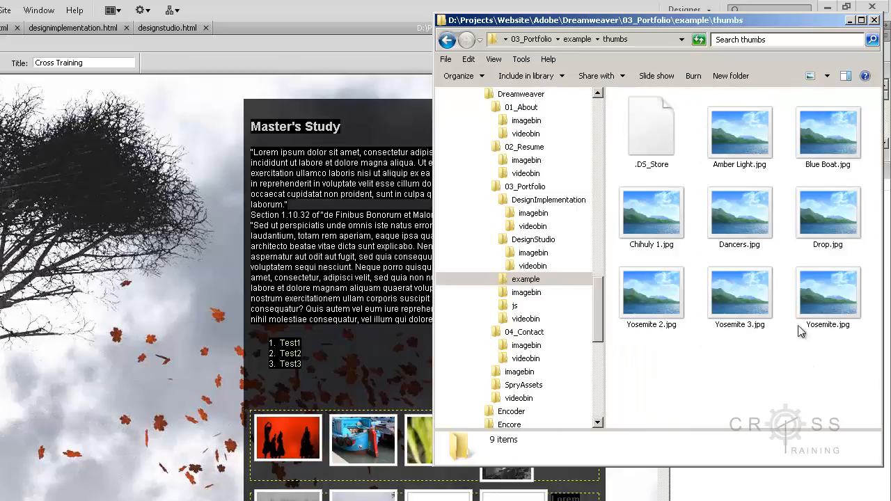
pyautogui.moveTo(849, 383); pyautogui.dragTo(648, 137)
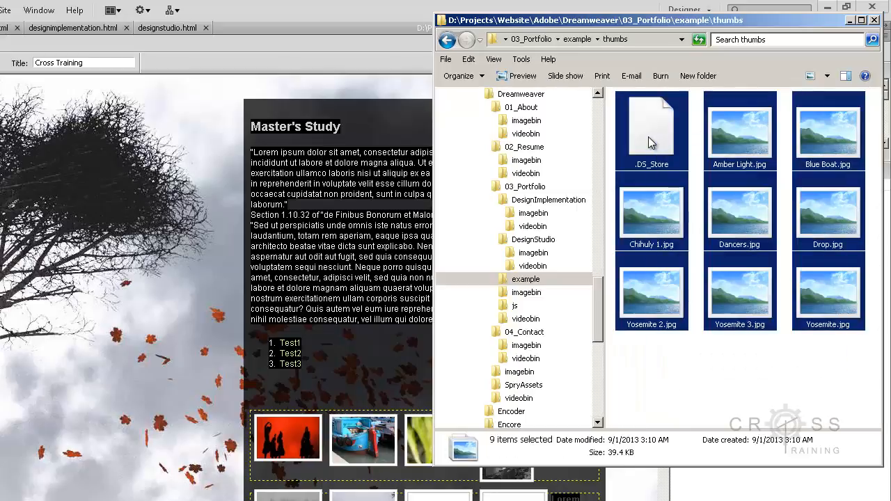
pyautogui.press('Delete')
pyautogui.click(361, 364)
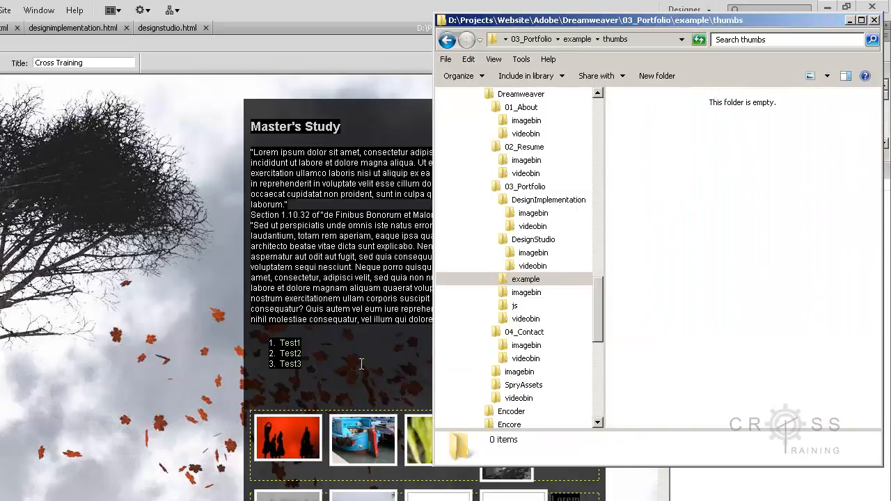
# - Check the combined size of all files and folders in the Dreamweaver site folder, and return to the portfolio page in Dreamweaver
pyautogui.click(539, 41)
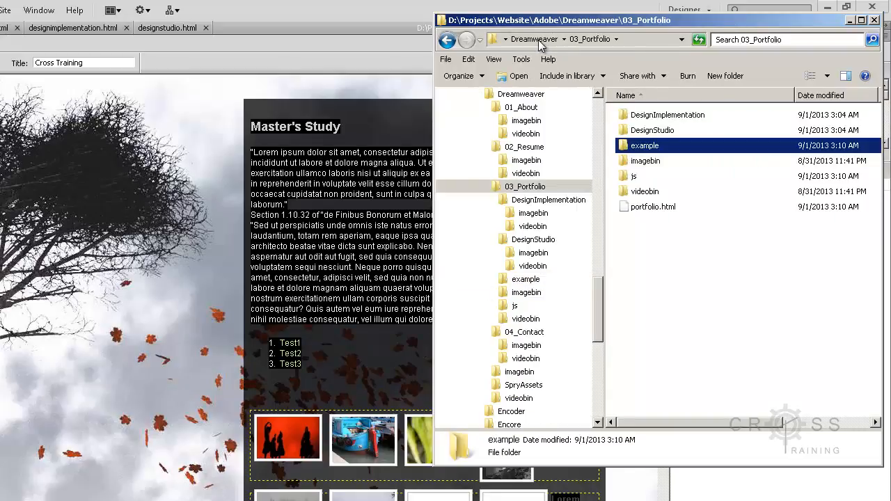
pyautogui.click(534, 39)
pyautogui.moveTo(718, 276); pyautogui.dragTo(655, 108)
pyautogui.rightClick(656, 154)
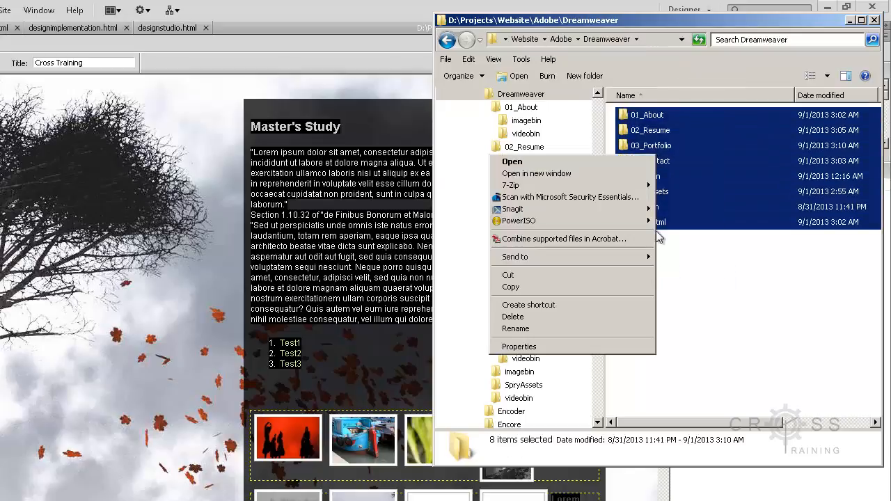
pyautogui.click(631, 347)
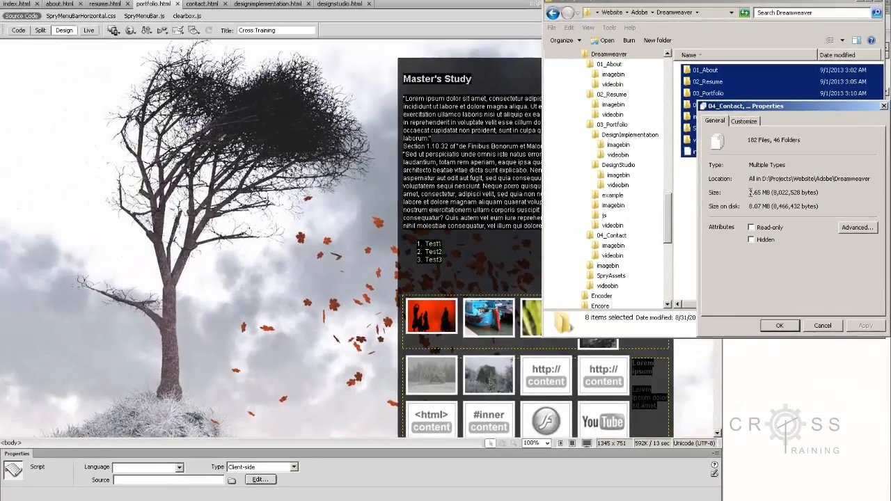
pyautogui.moveTo(703, 276); pyautogui.dragTo(757, 281)
pyautogui.moveTo(791, 196); pyautogui.dragTo(809, 196)
pyautogui.click(774, 209)
pyautogui.moveTo(749, 206); pyautogui.dragTo(780, 206)
pyautogui.click(820, 325)
pyautogui.click(735, 185)
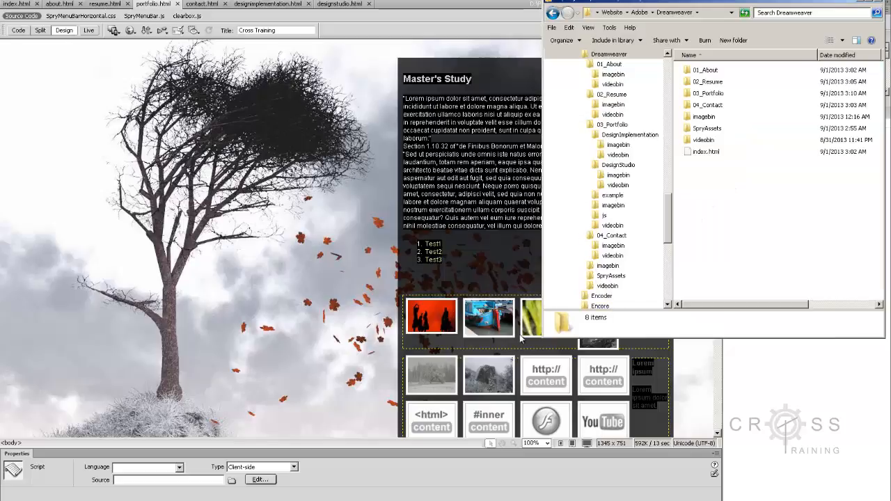
pyautogui.click(497, 285)
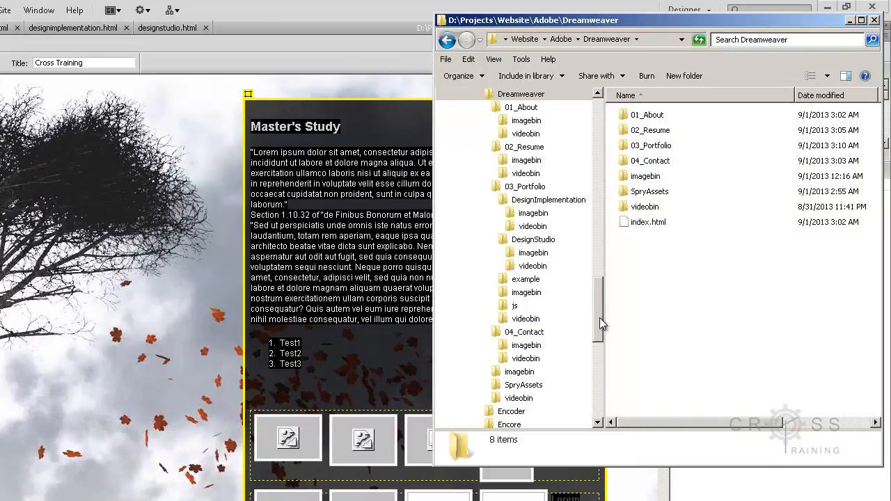
# - Browse to the D:\Projects\Cover folder in Windows Explorer and show its contents in Details view
pyautogui.scroll(-1, 601, 327)
pyautogui.moveTo(600, 330); pyautogui.dragTo(589, 194)
pyautogui.click(494, 162)
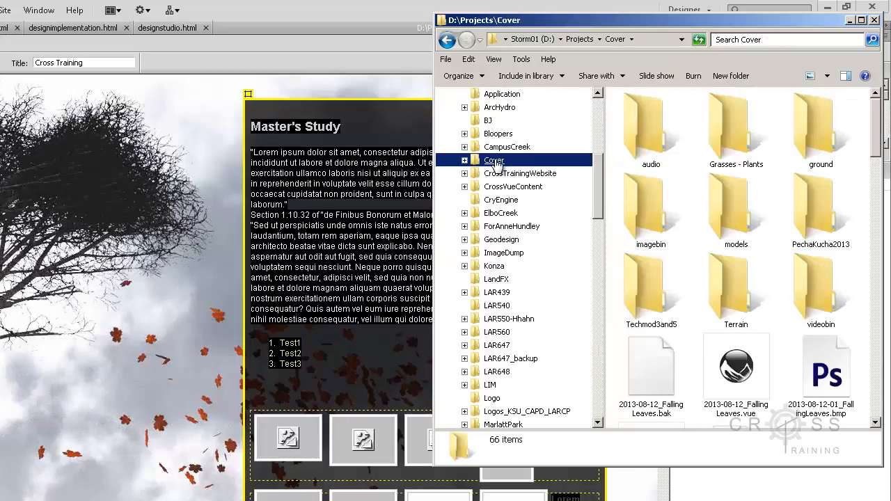
pyautogui.click(721, 313)
pyautogui.scroll(-3, 754, 260)
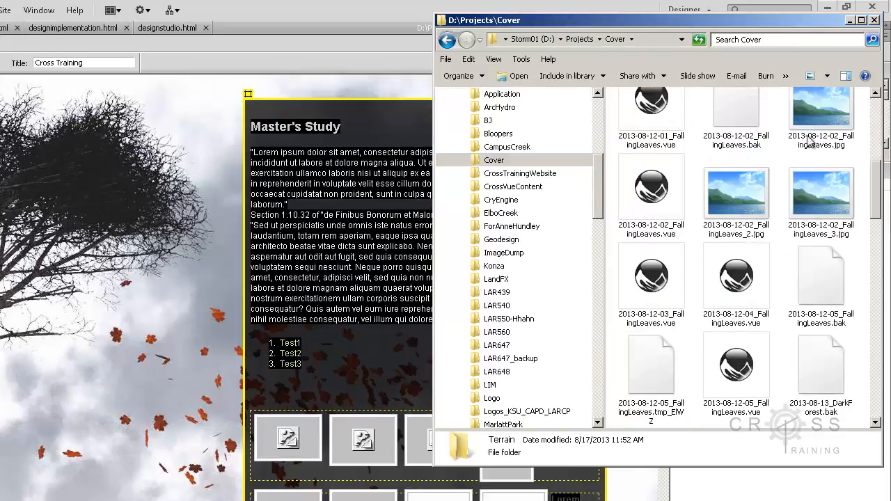
pyautogui.click(827, 75)
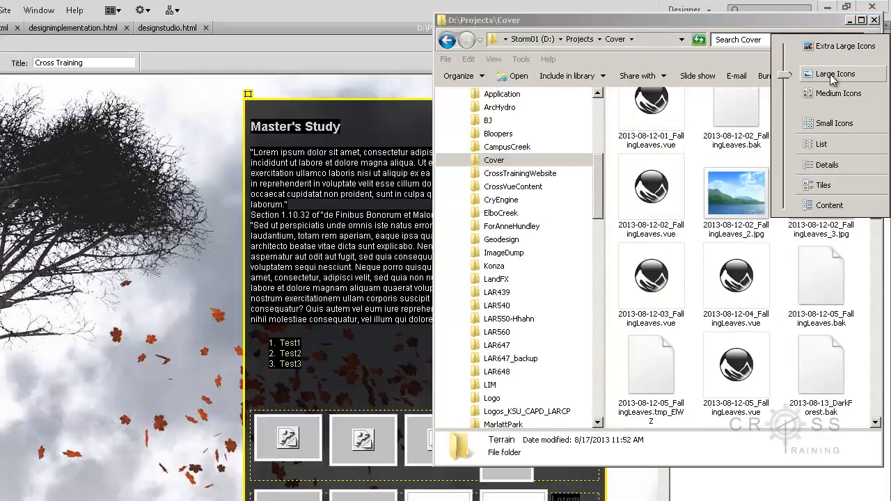
pyautogui.click(827, 165)
# - Find OutForADrink.jpg in the Cover folder and copy it
pyautogui.click(757, 292)
pyautogui.scroll(-8, 757, 300)
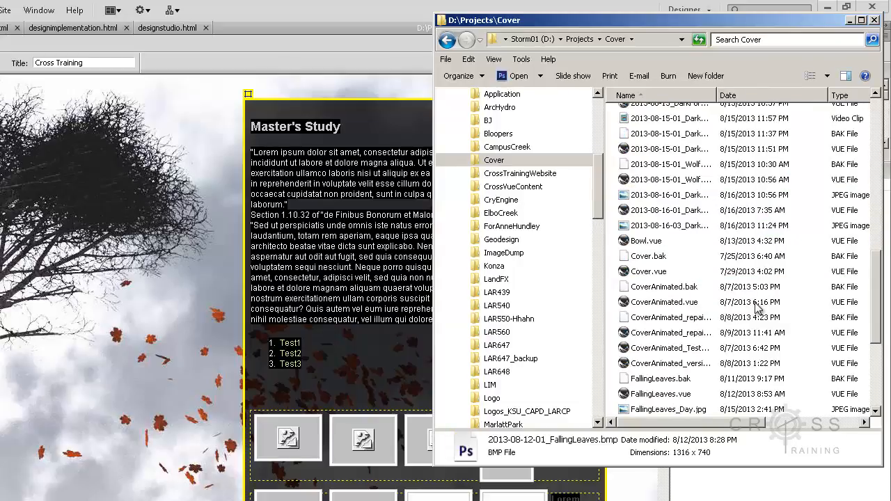
pyautogui.scroll(-3, 757, 309)
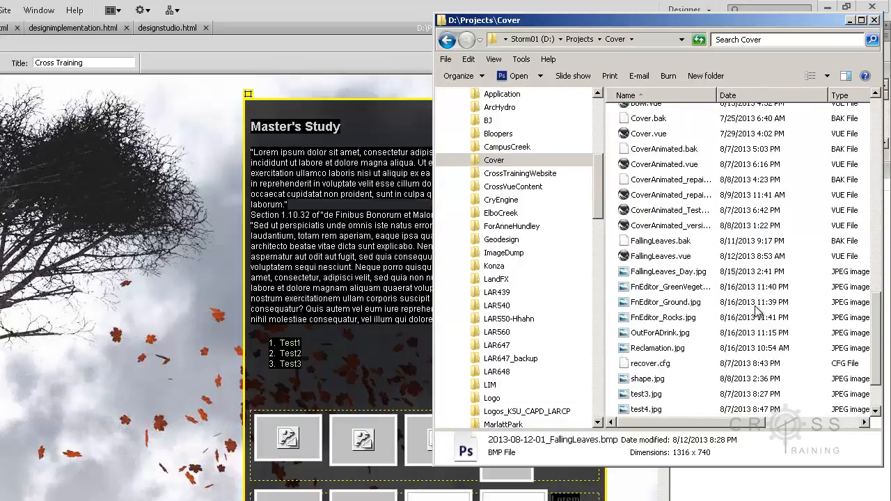
pyautogui.rightClick(681, 334)
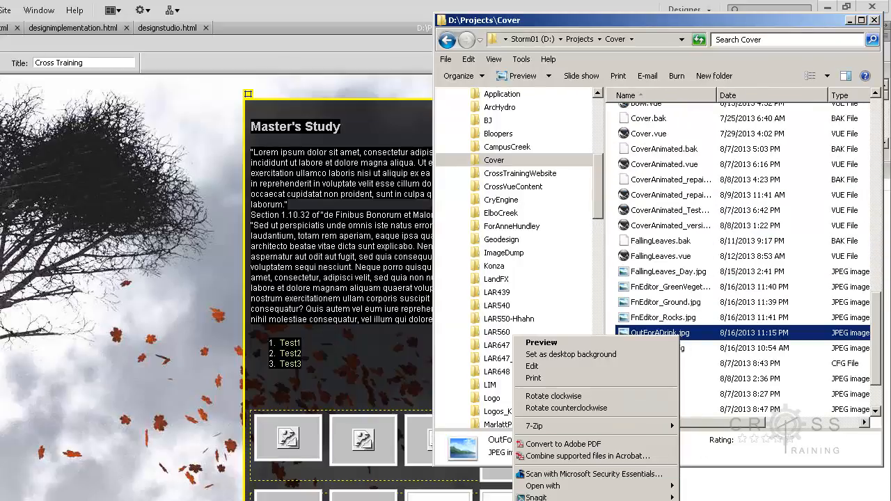
pyautogui.press('Escape')
# - Navigate from D:\Projects to the Website\Adobe\Dreamweaver\03_Portfolio folder
pyautogui.click(580, 38)
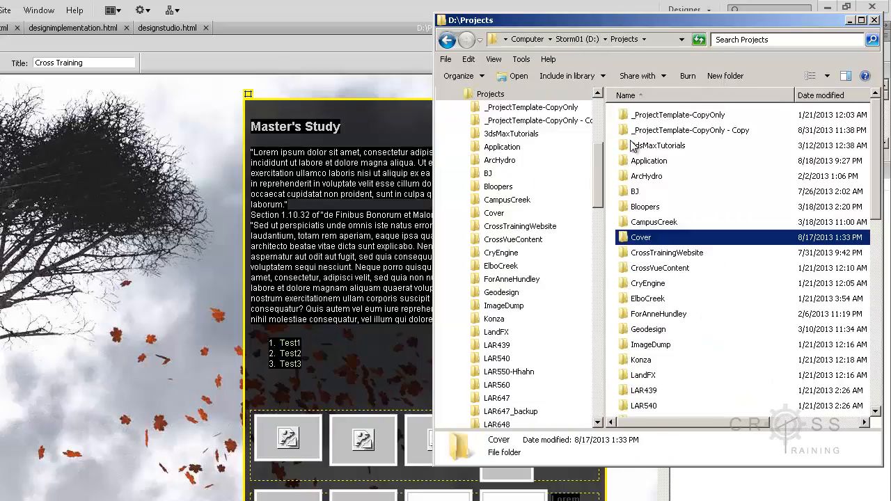
pyautogui.click(679, 345)
pyautogui.scroll(-7, 685, 369)
pyautogui.scroll(-3, 684, 369)
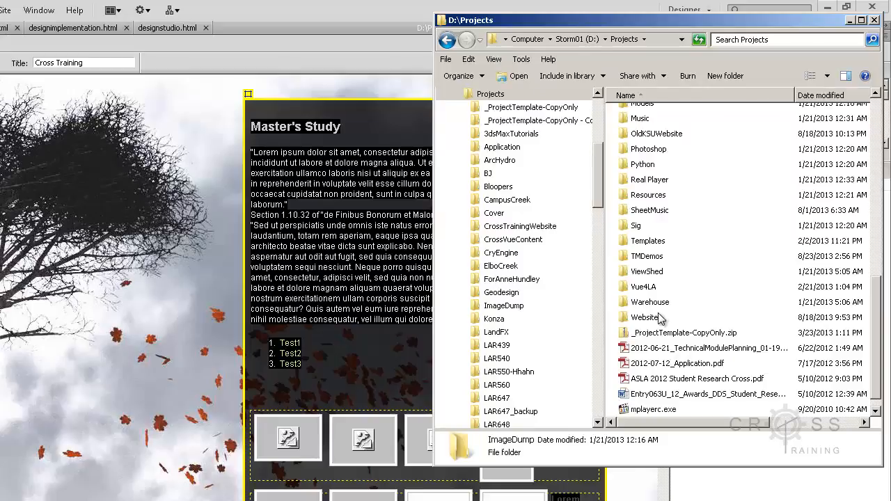
pyautogui.doubleClick(659, 318)
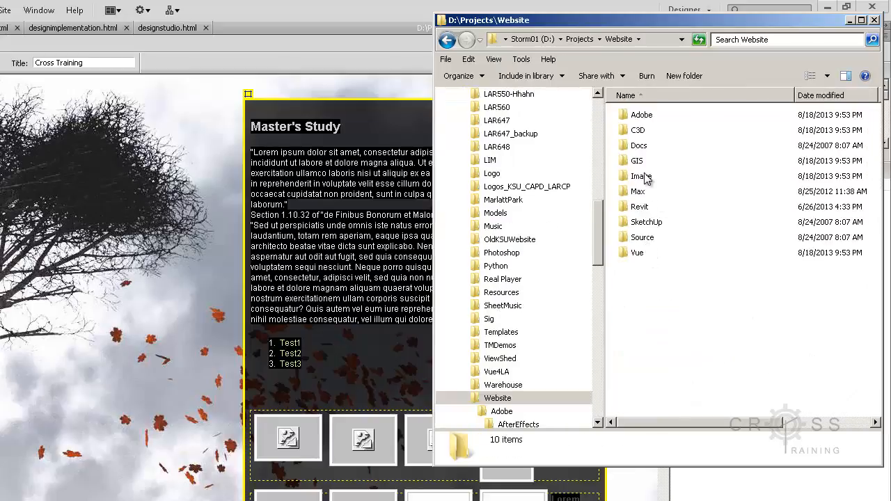
pyautogui.doubleClick(652, 125)
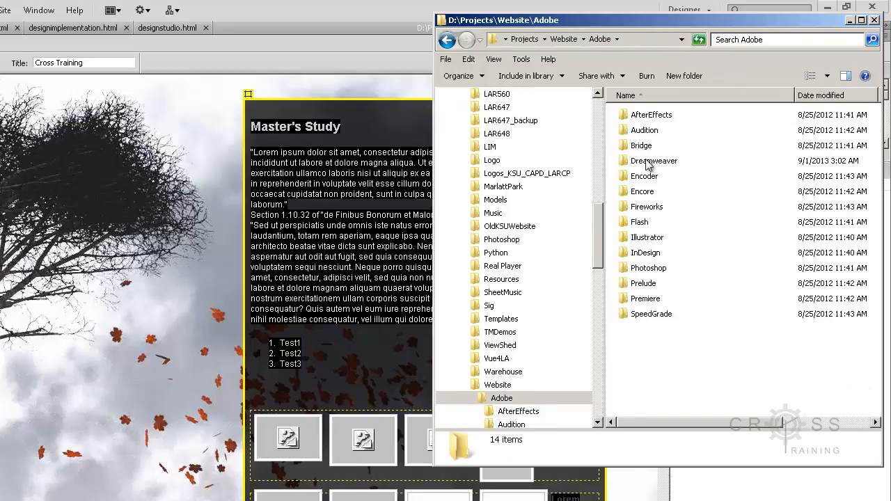
pyautogui.doubleClick(648, 163)
pyautogui.doubleClick(657, 148)
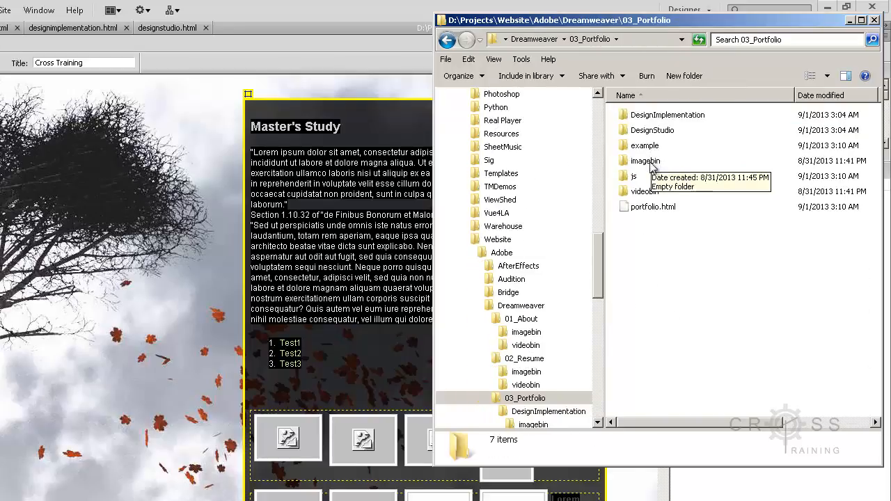
# - Paste the copied OutForADrink.jpg into the example\slides folder
pyautogui.doubleClick(650, 145)
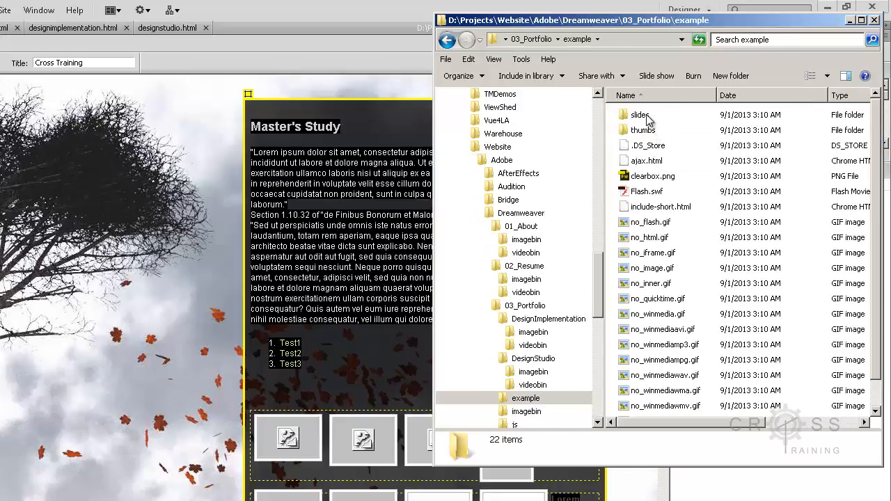
pyautogui.doubleClick(646, 120)
pyautogui.rightClick(648, 149)
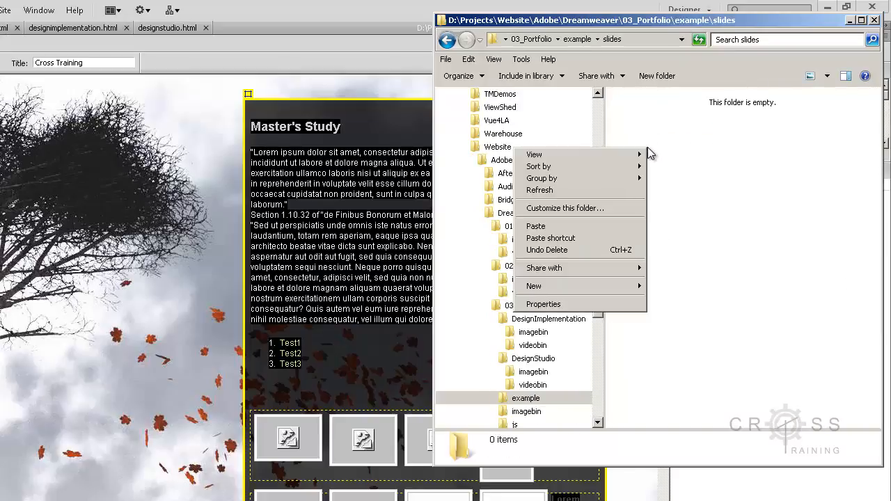
pyautogui.click(626, 226)
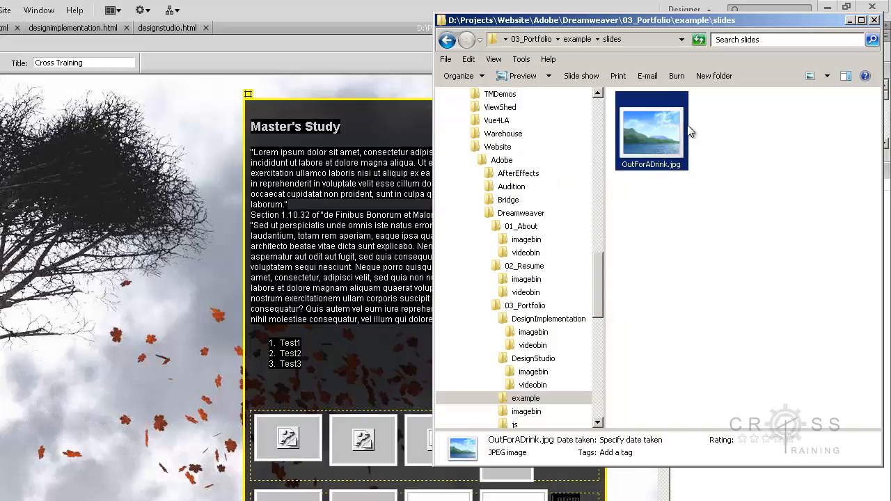
# - Open OutForADrink.jpg from the slides folder in Photoshop
pyautogui.rightClick(657, 145)
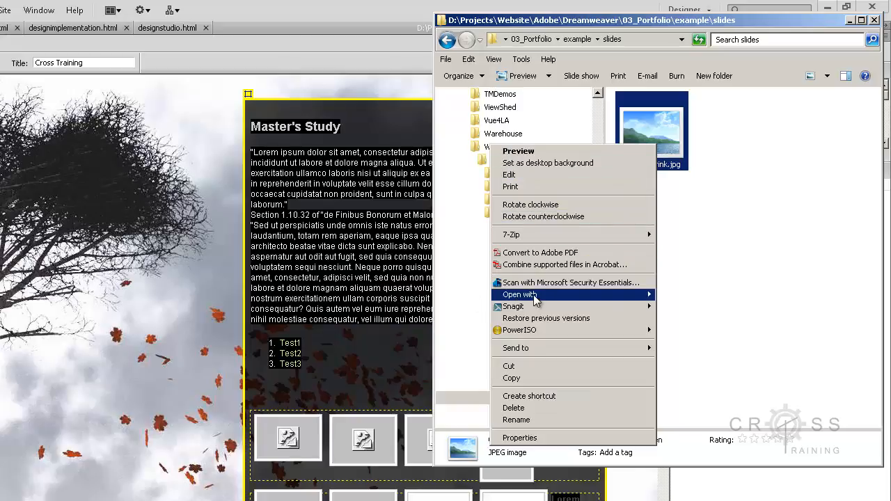
pyautogui.moveTo(534, 295)
pyautogui.click(466, 308)
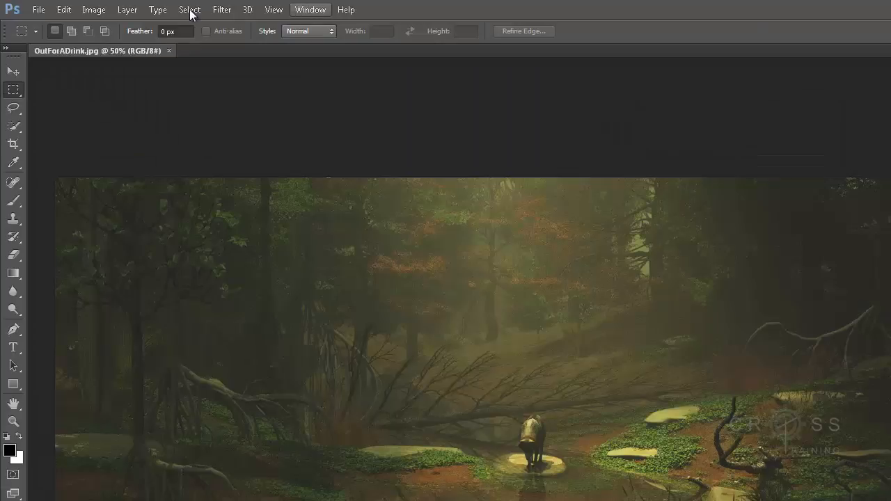
# - Resize the image to a width of 72 pixels with its proportions constrained
pyautogui.click(94, 10)
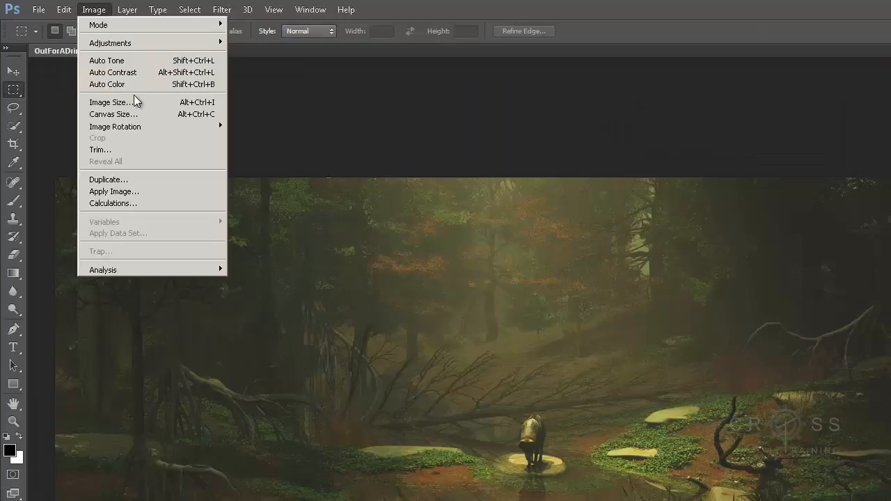
pyautogui.click(111, 102)
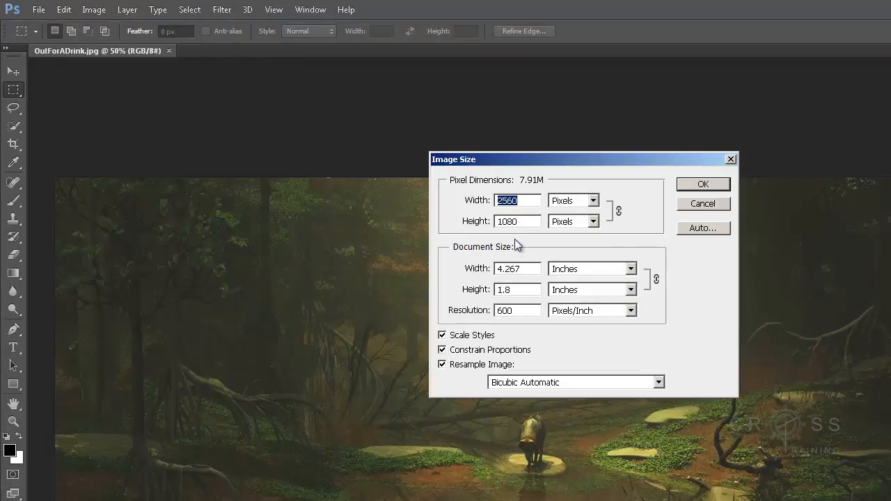
pyautogui.write('72')
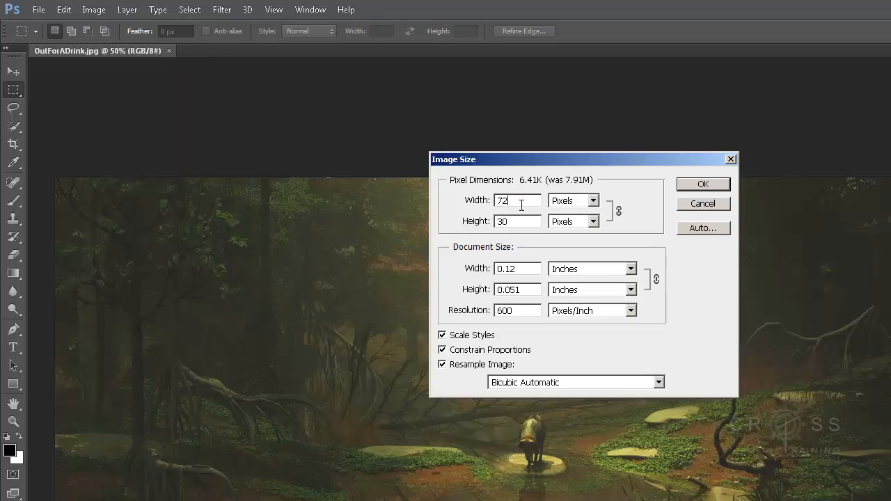
pyautogui.click(702, 184)
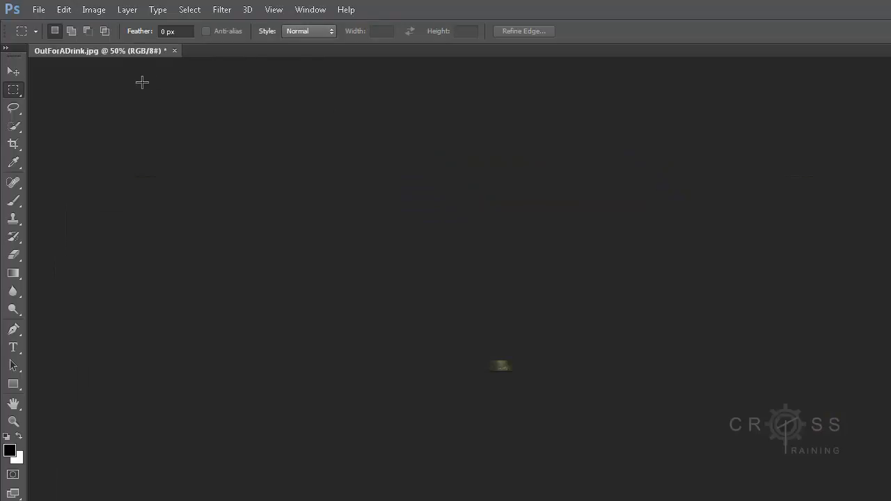
pyautogui.click(39, 10)
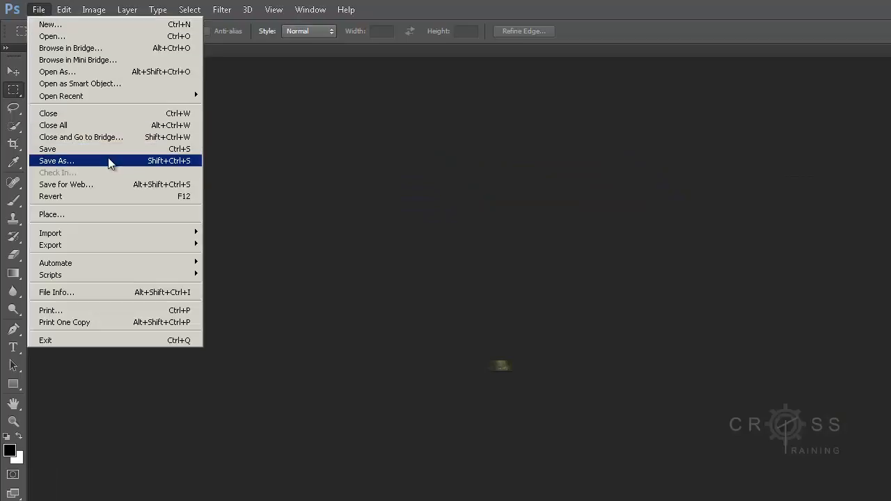
pyautogui.click(56, 161)
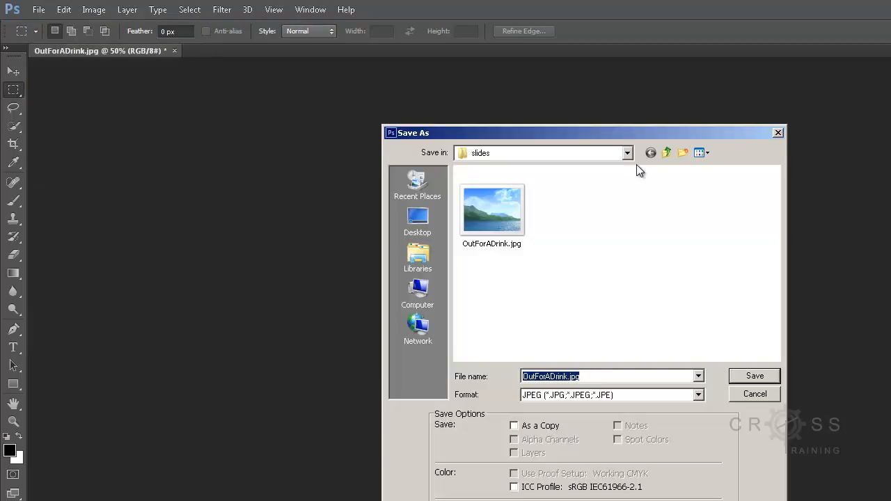
pyautogui.click(757, 394)
# - Start a Save for Web export of the resized image as a GIF, up to choosing its save location
pyautogui.click(40, 11)
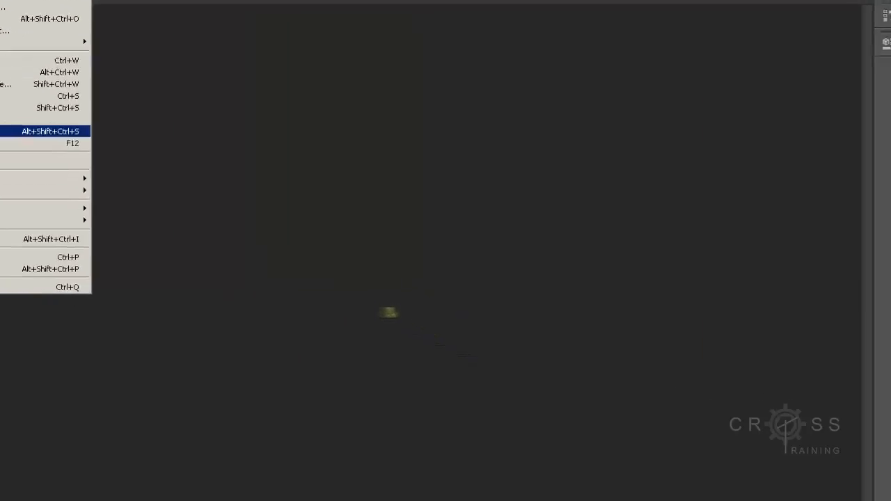
pyautogui.click(14, 131)
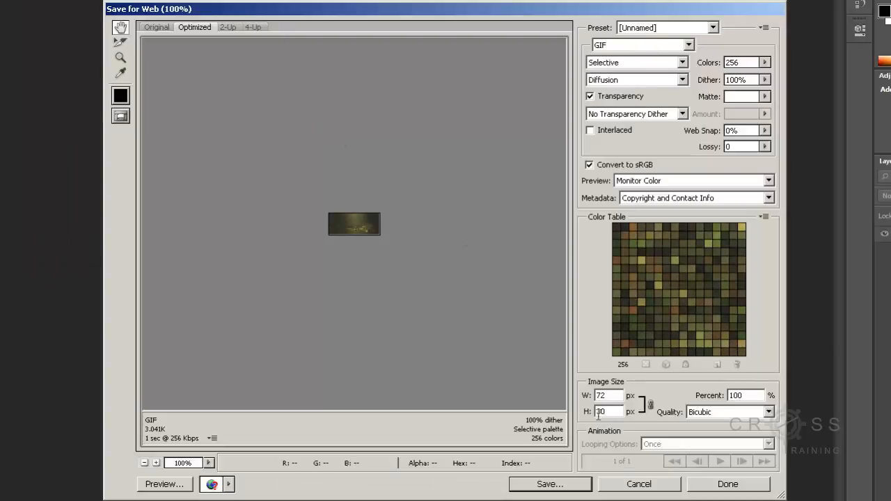
pyautogui.click(550, 485)
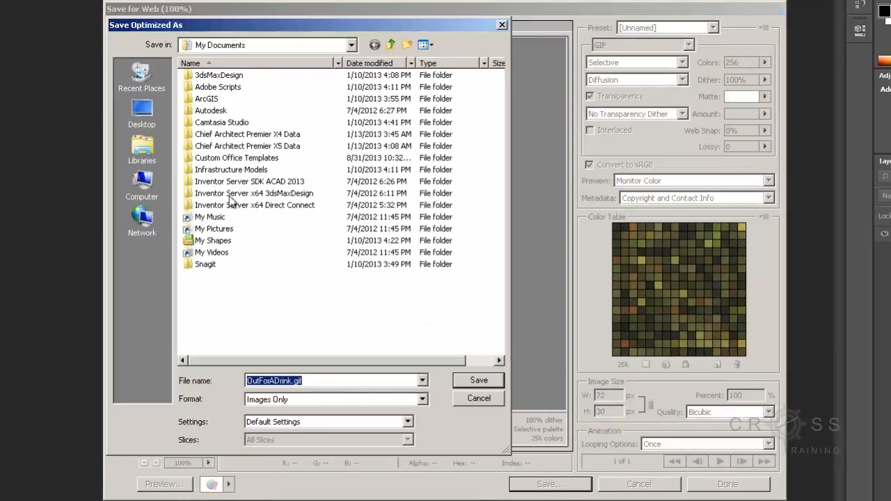
# - Save the export as OutForADrink.gif in D:\Projects\Website\Adobe\Dreamweaver\03_Portfolio\example\thumbs
pyautogui.click(148, 182)
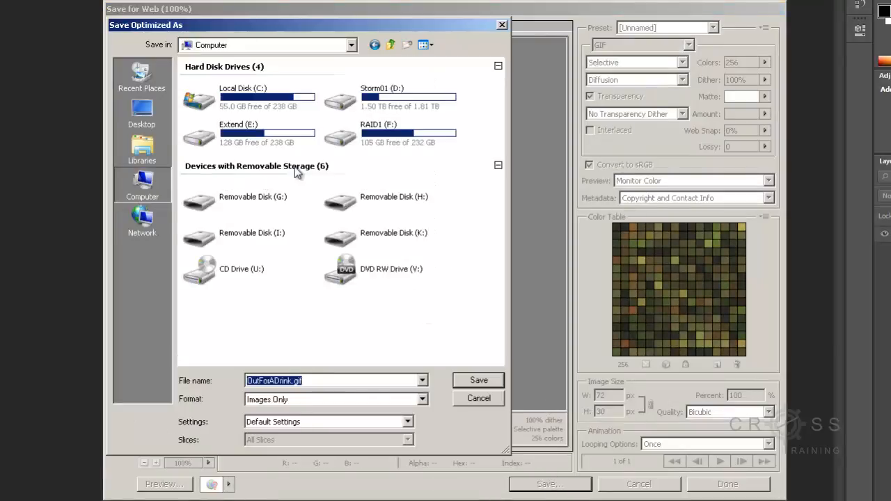
pyautogui.doubleClick(407, 103)
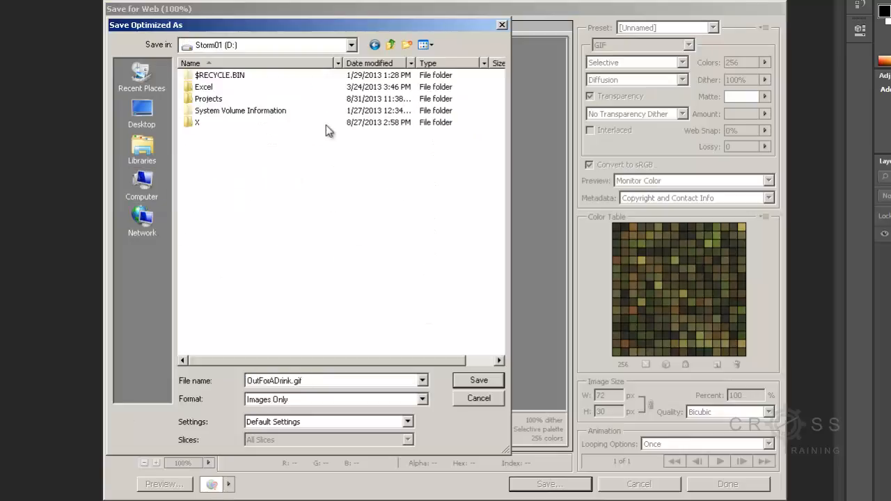
pyautogui.doubleClick(209, 98)
pyautogui.scroll(-7, 240, 248)
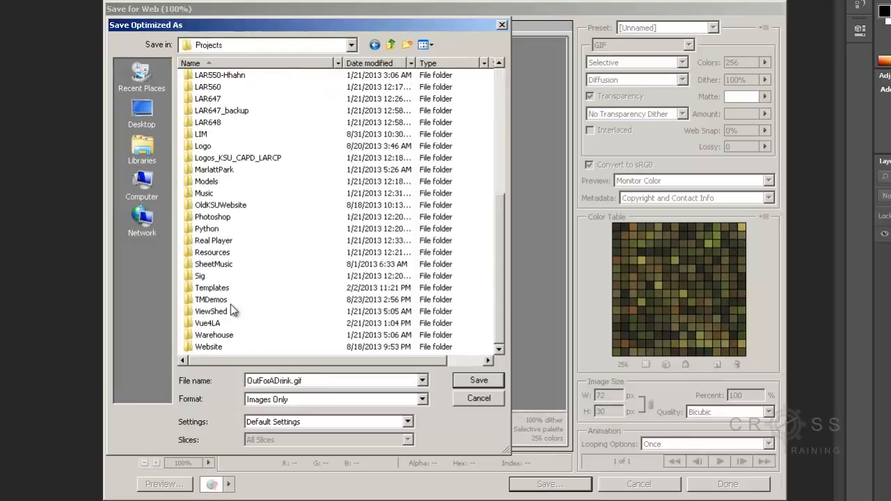
pyautogui.doubleClick(208, 347)
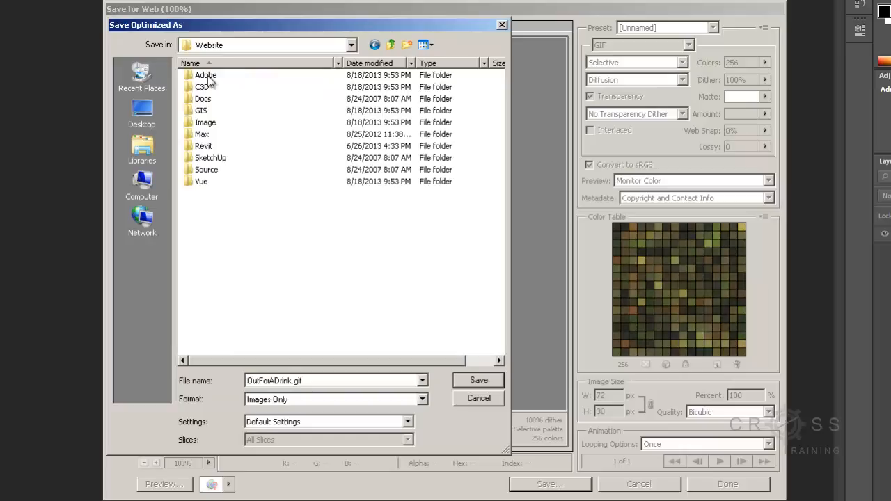
pyautogui.doubleClick(207, 76)
pyautogui.doubleClick(218, 110)
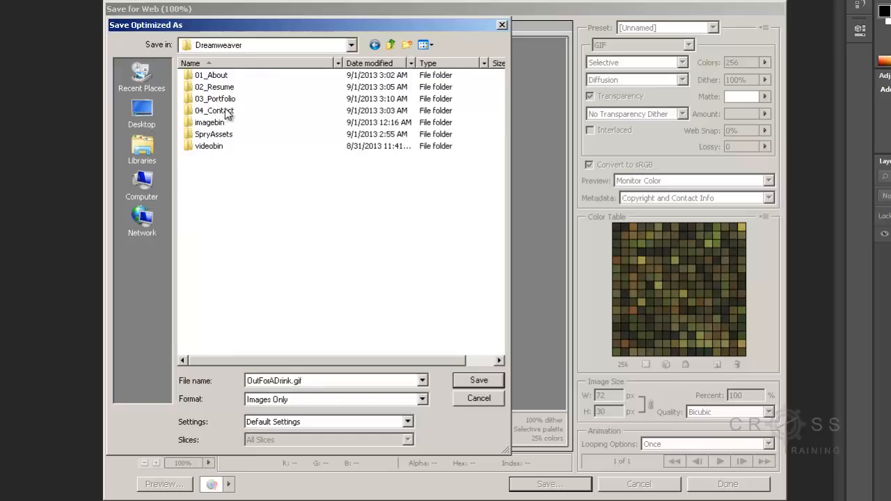
pyautogui.doubleClick(224, 99)
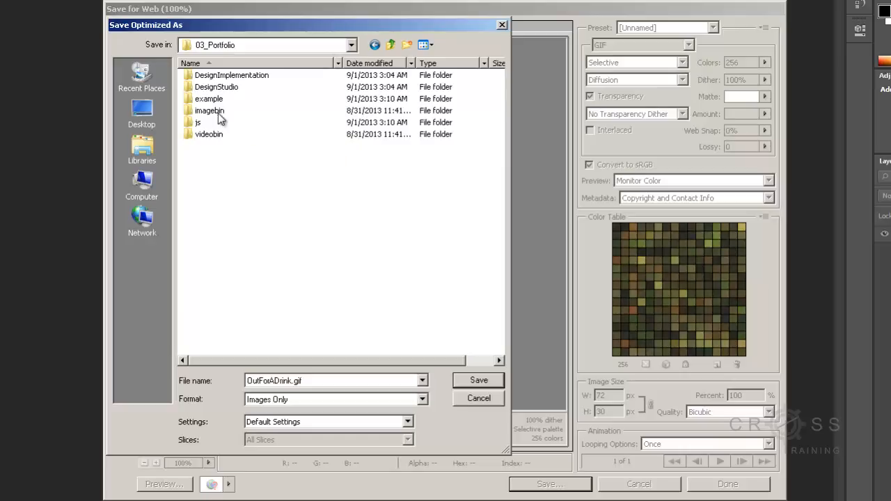
pyautogui.doubleClick(218, 102)
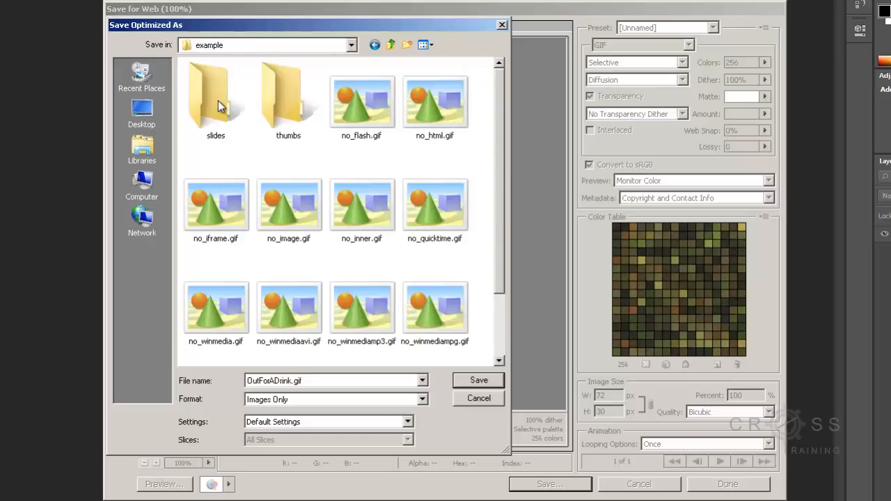
pyautogui.doubleClick(280, 101)
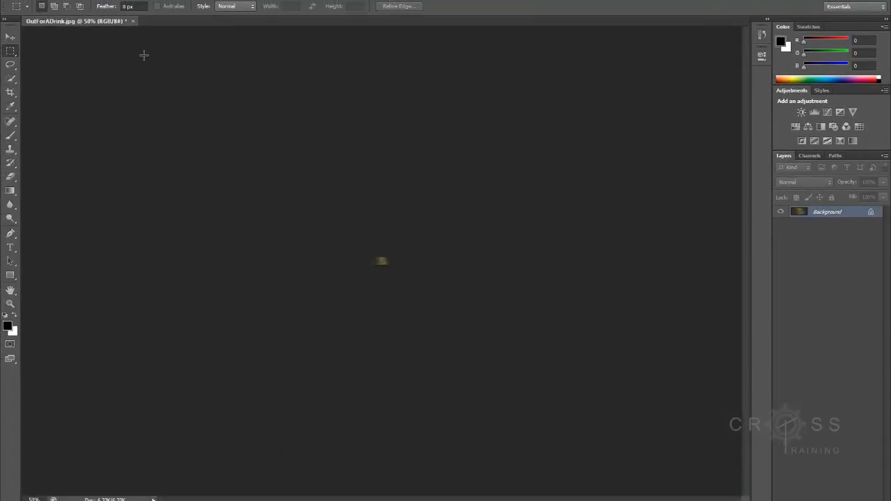
# - Close OutForADrink.jpg without saving its changes and return to portfolio.html in Dreamweaver
pyautogui.click(133, 22)
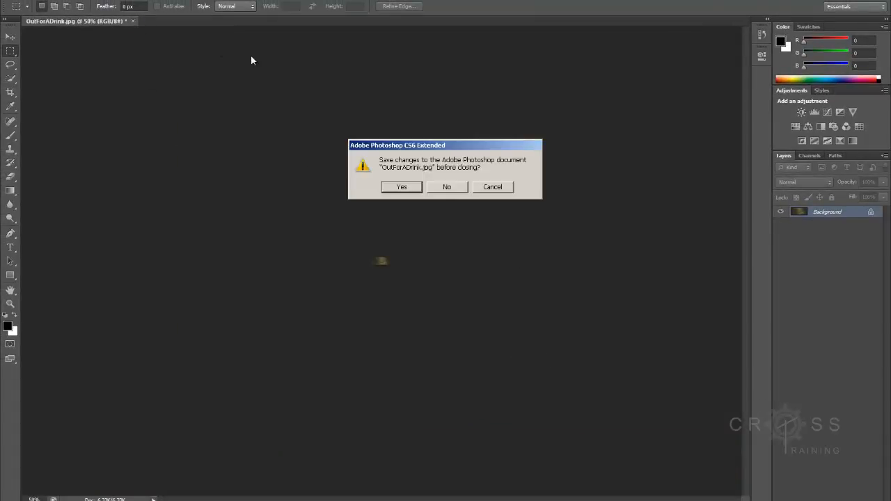
pyautogui.click(444, 190)
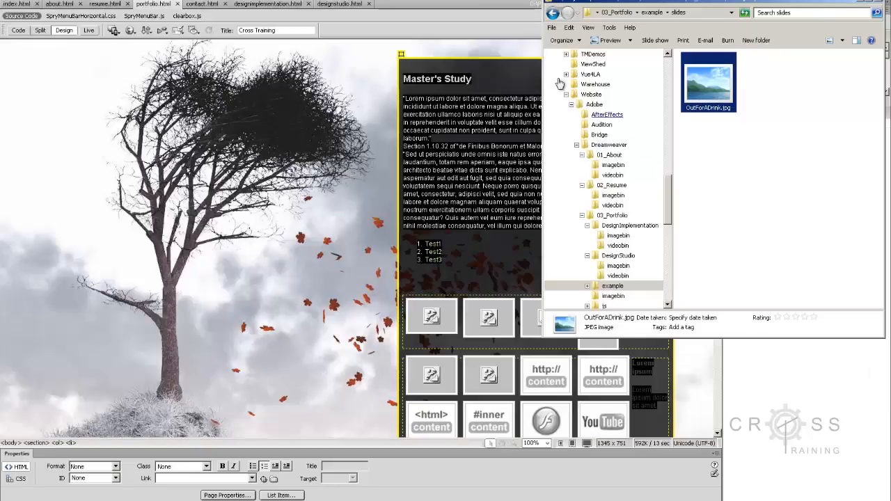
pyautogui.click(472, 114)
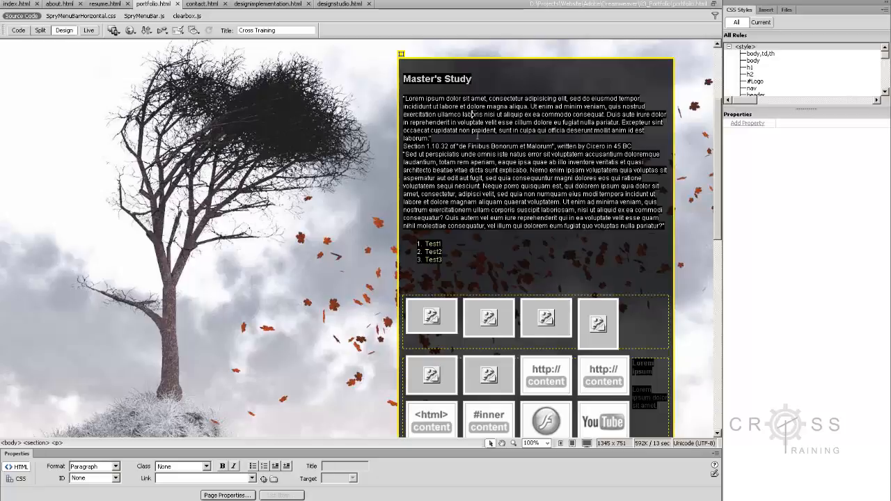
# - Set the first gallery thumbnail's source to example/thumbs/OutForADrink.gif and its link to example/slides/OutForADrink.jpg
pyautogui.click(439, 328)
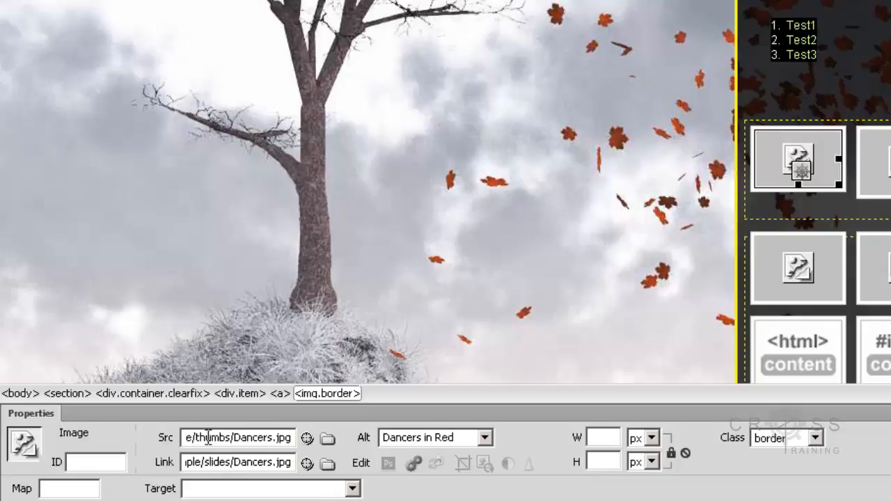
pyautogui.click(327, 438)
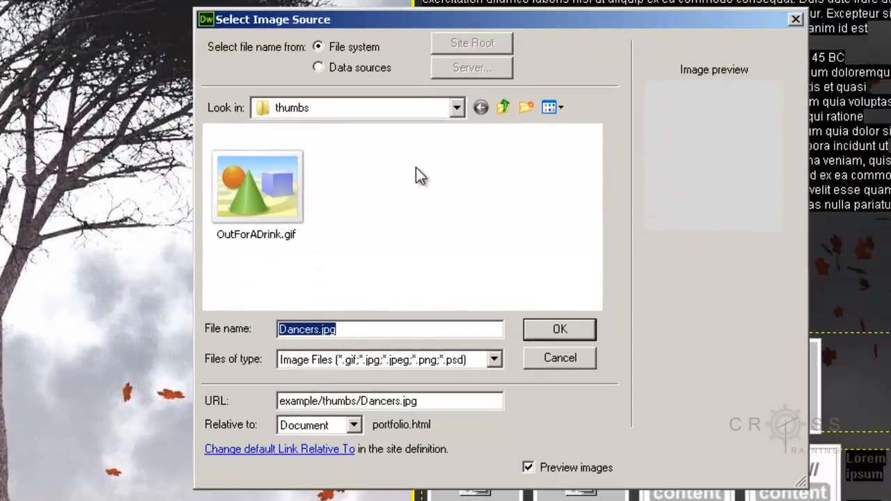
pyautogui.click(266, 181)
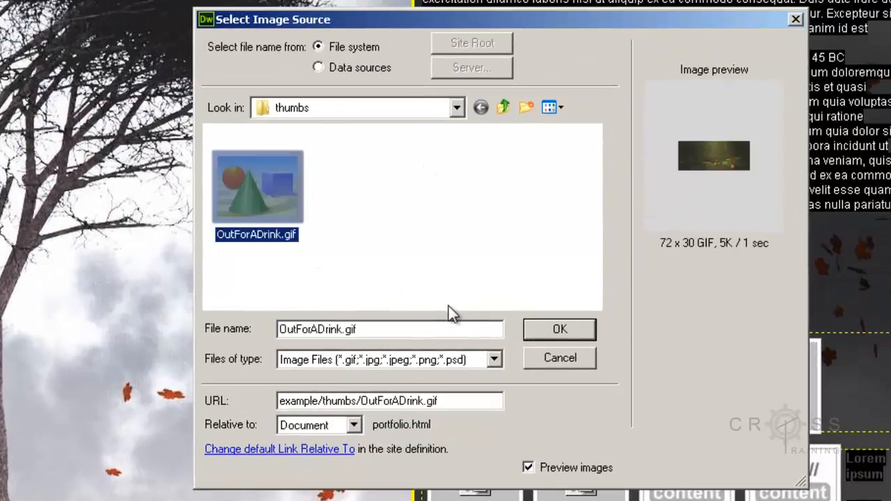
pyautogui.click(551, 332)
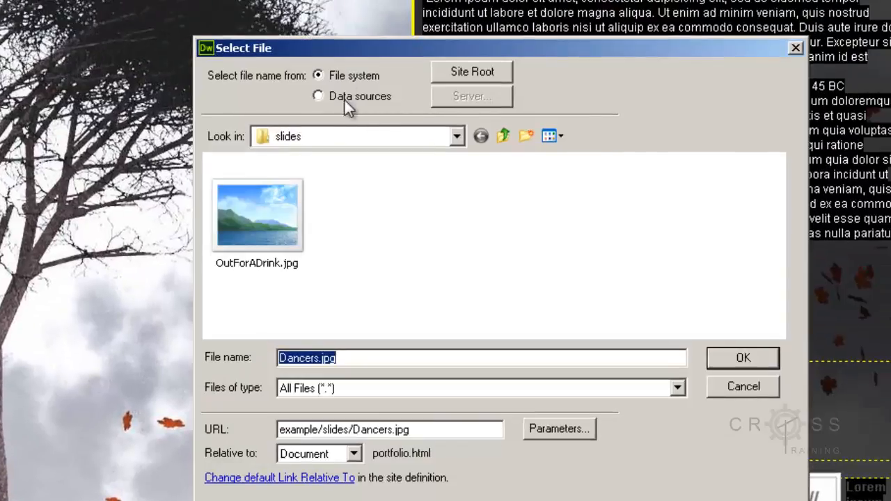
pyautogui.click(263, 223)
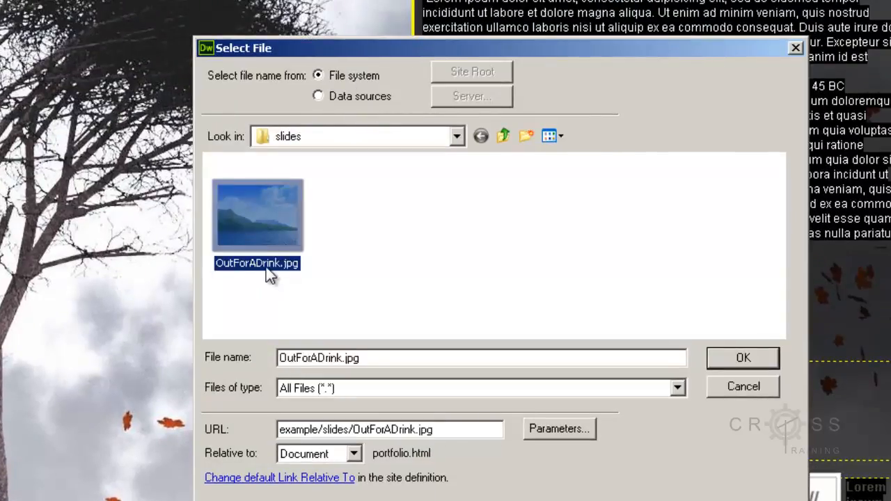
pyautogui.click(742, 359)
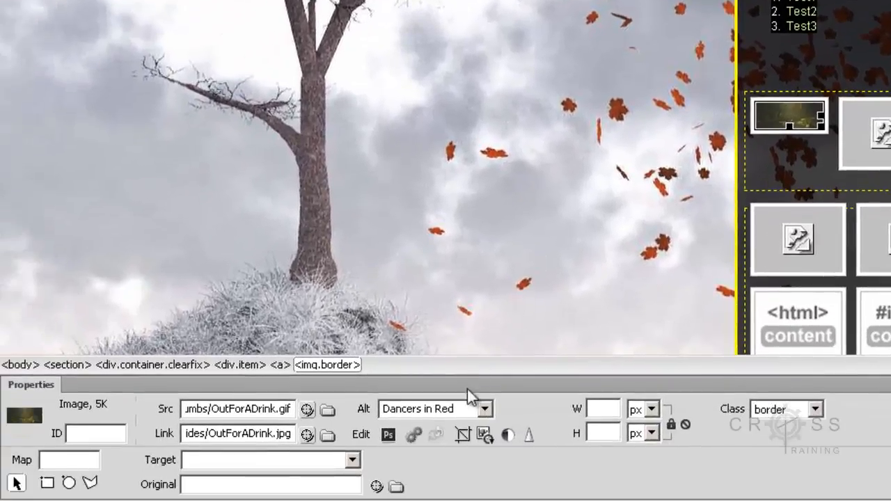
# - Change the first thumbnail's alternate text to "Out for a Drink" and save the page
pyautogui.moveTo(465, 408); pyautogui.dragTo(367, 382)
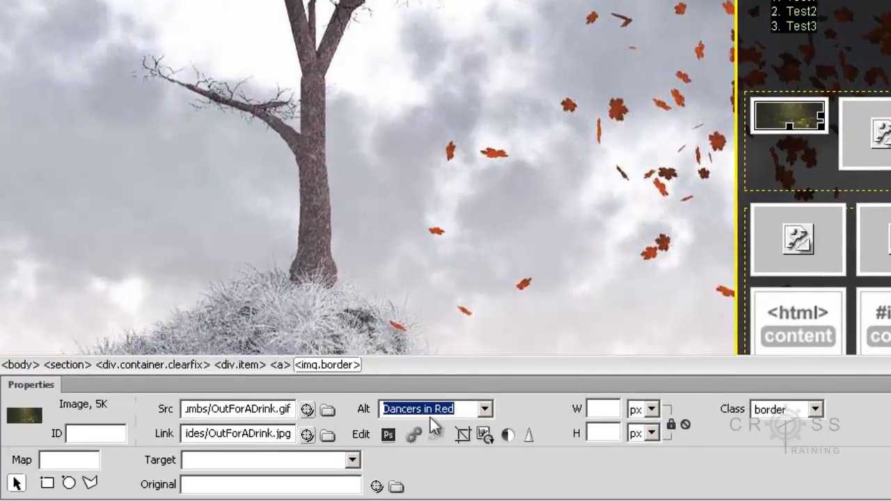
pyautogui.write('Out for a Drink')
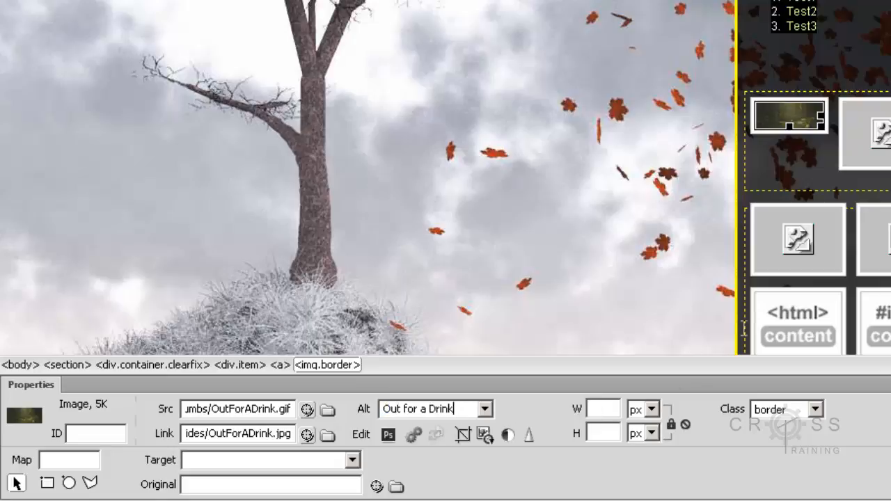
pyautogui.click(818, 26)
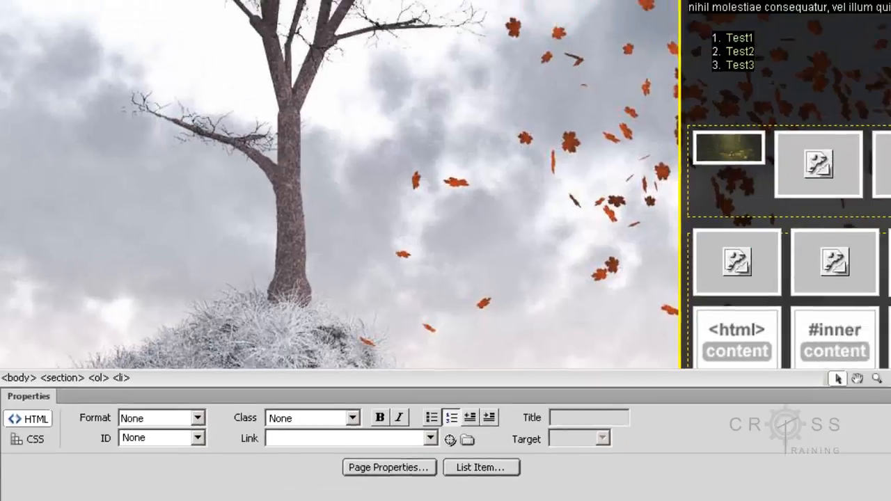
pyautogui.click(28, 1)
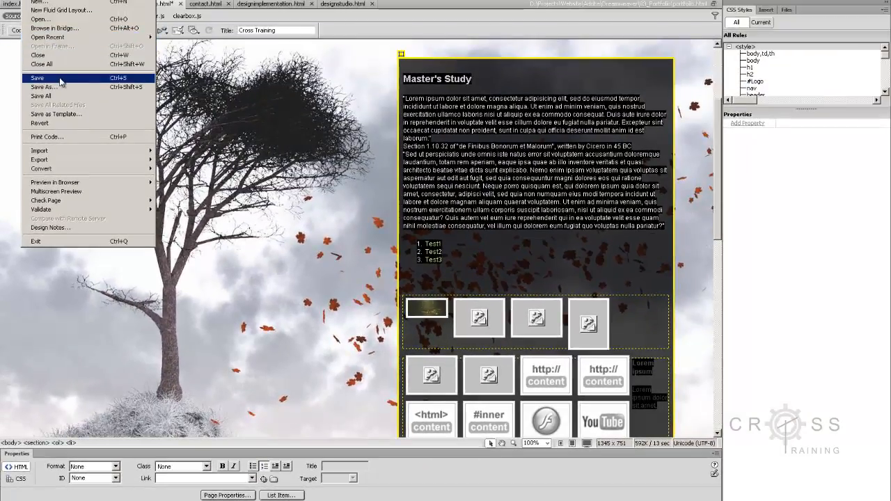
pyautogui.click(59, 78)
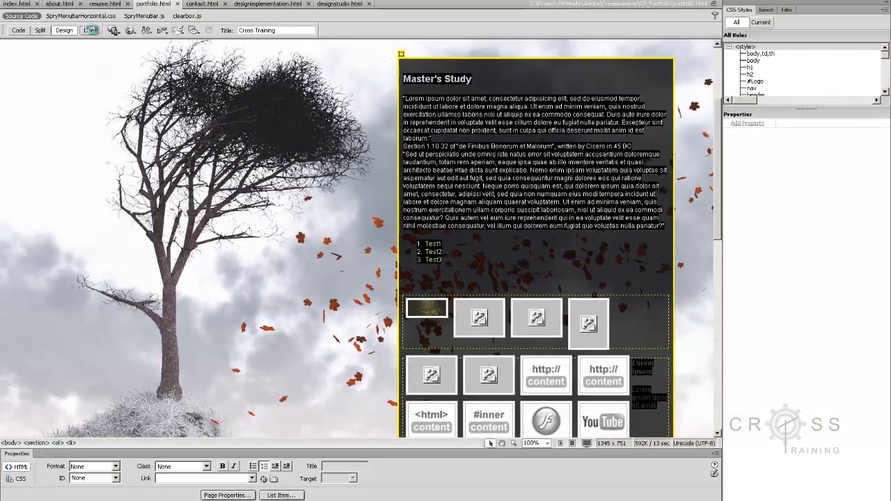
# - Test the first thumbnail in Live view by opening its slide in the lightbox and closing it
pyautogui.click(91, 31)
pyautogui.scroll(-2, 433, 352)
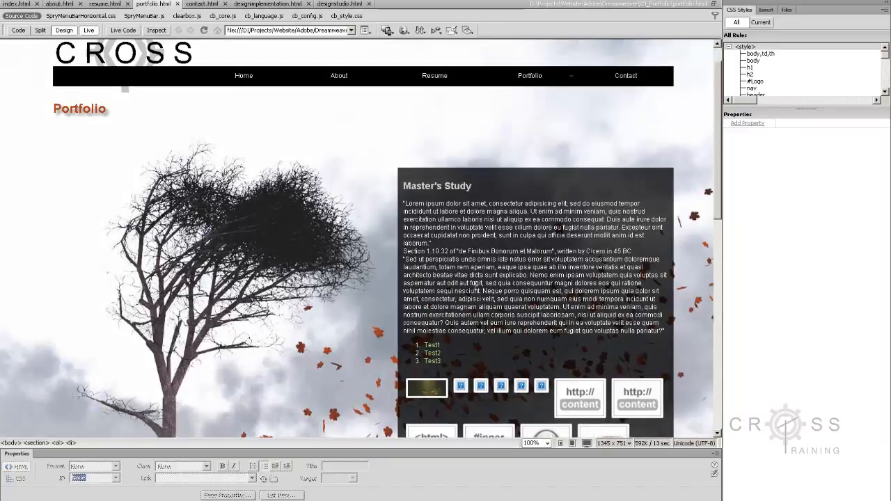
pyautogui.click(432, 354)
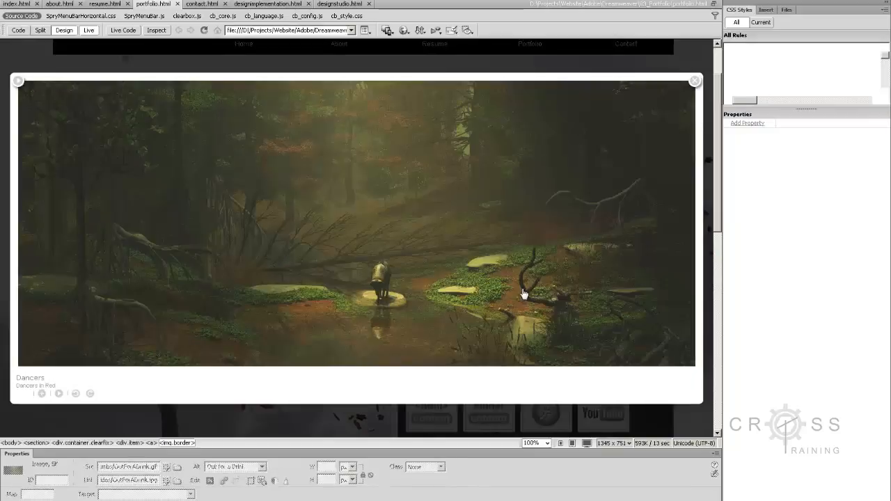
pyautogui.click(695, 81)
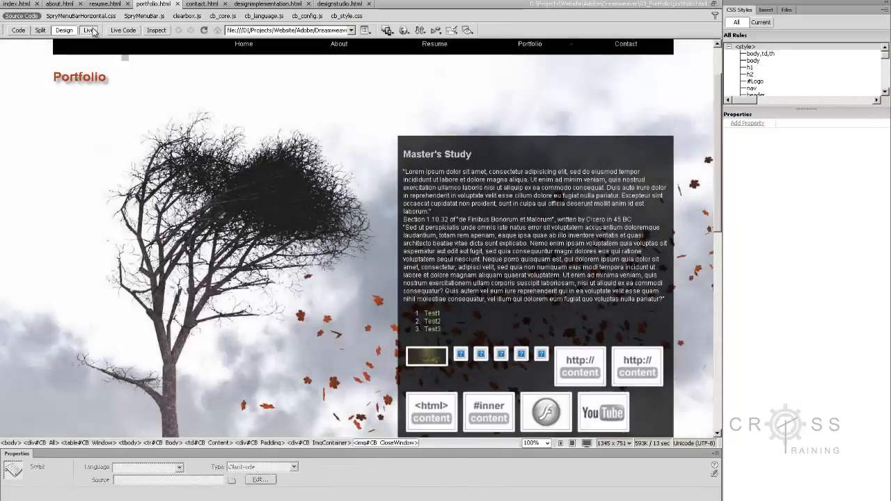
# - Restart Live view, open the first thumbnail's slide to check its title and comment, and close the lightbox
pyautogui.click(89, 30)
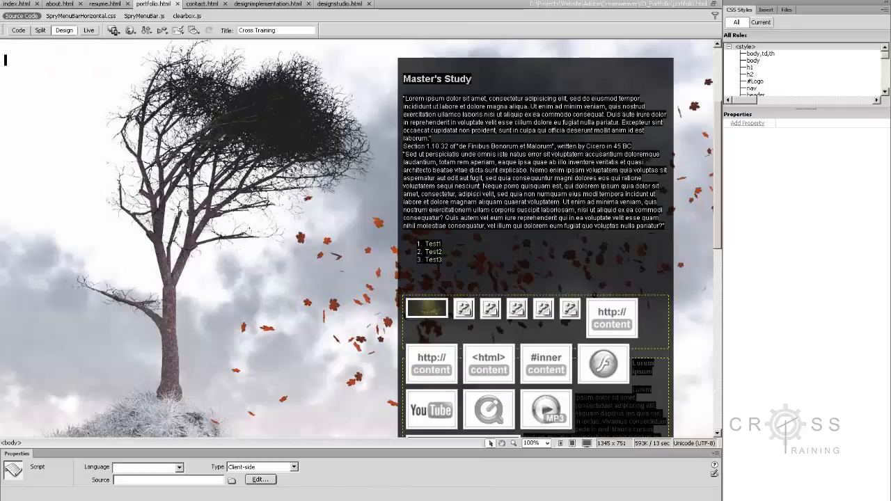
pyautogui.click(88, 30)
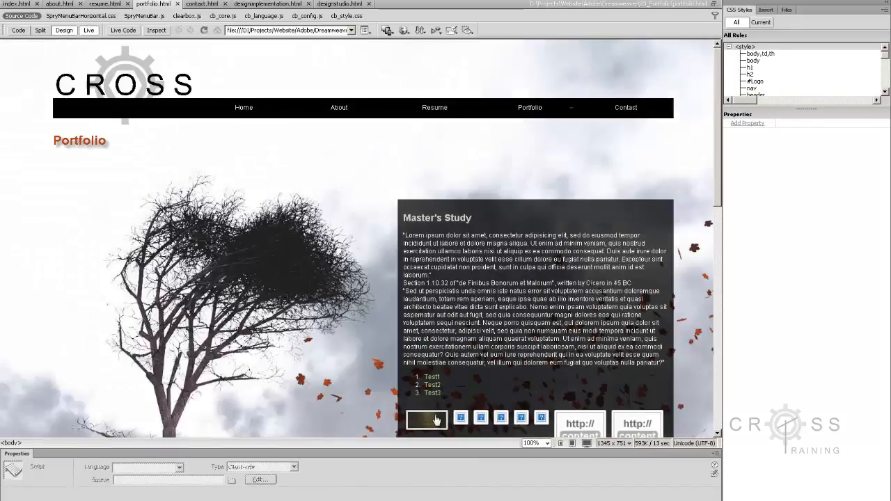
pyautogui.click(433, 418)
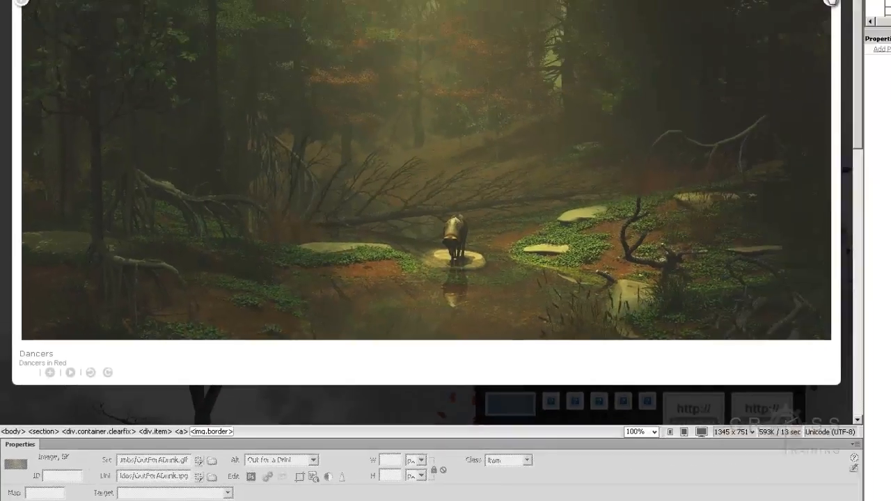
pyautogui.click(800, 16)
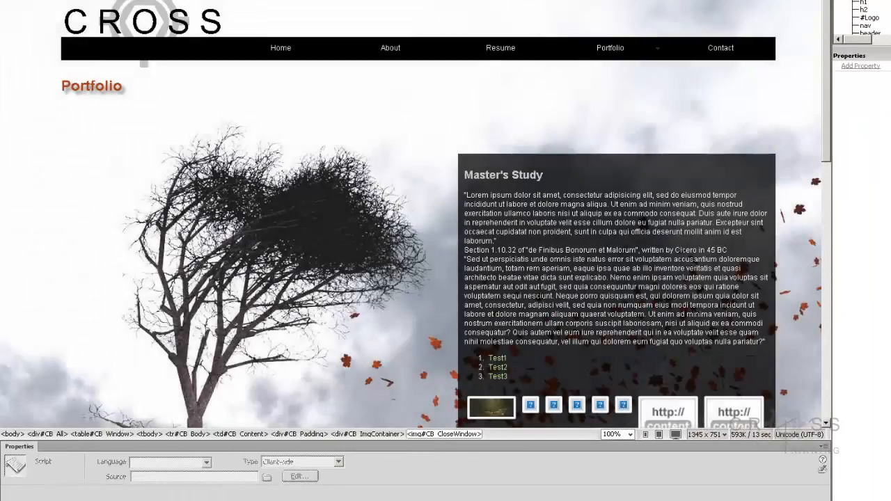
# - Select the first gallery thumbnail in Design view and change its link's title attribute in the code to "Out for a Drink"
pyautogui.scroll(-5, 397, 230)
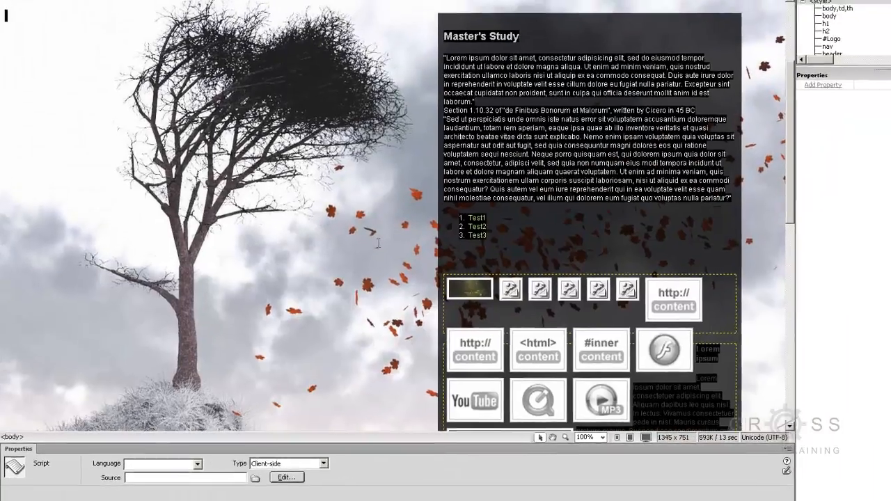
pyautogui.click(470, 289)
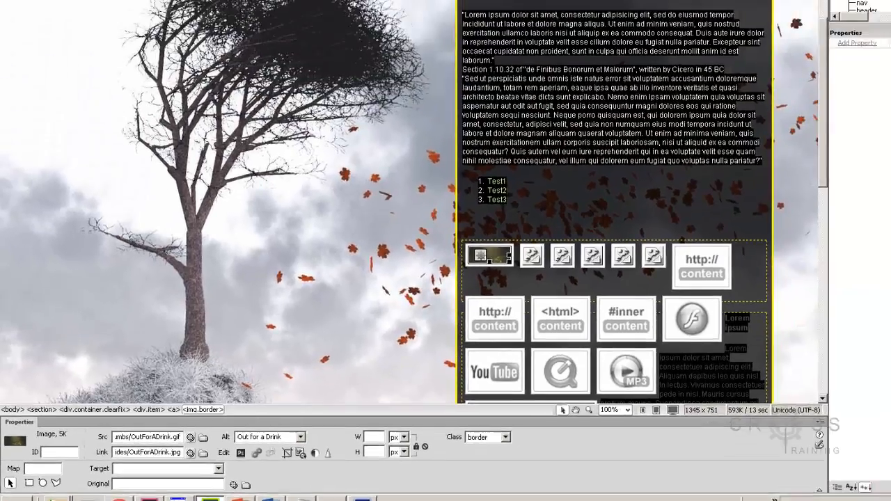
pyautogui.click(41, 18)
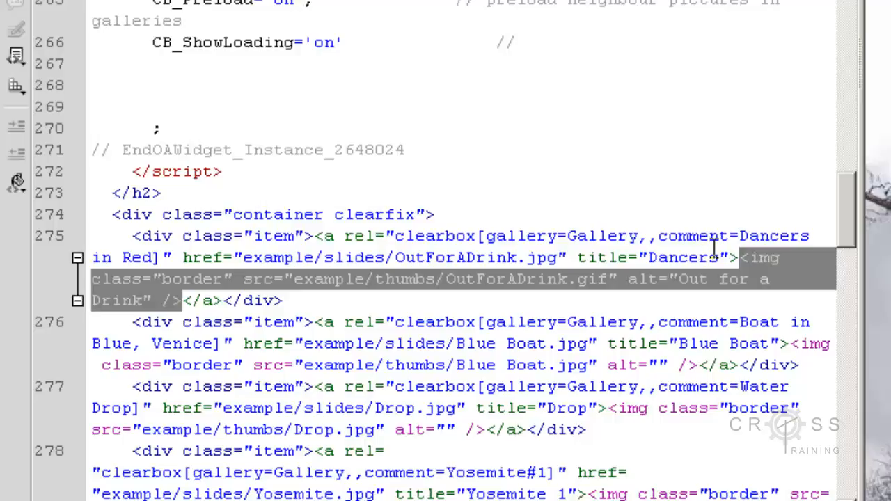
pyautogui.click(652, 253)
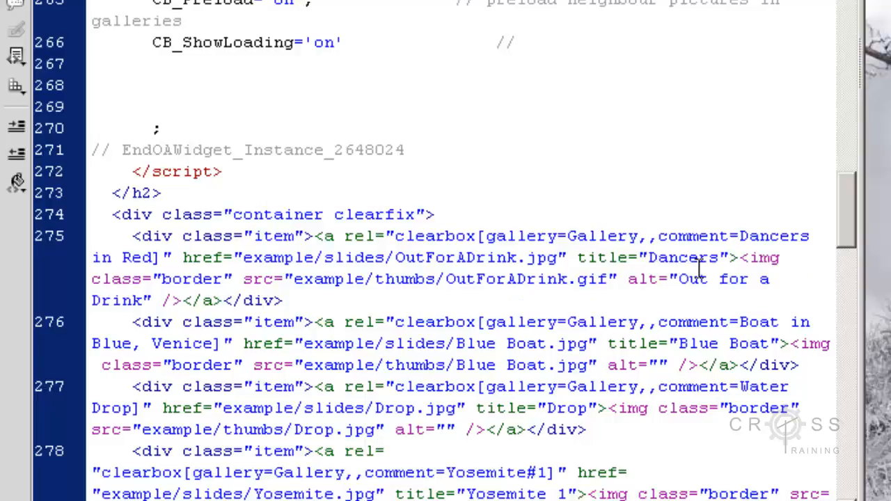
pyautogui.press('Delete')
pyautogui.press('Delete')
pyautogui.press('Delete')
pyautogui.press('Delete')
pyautogui.press('Delete')
pyautogui.press('Delete')
pyautogui.press('Delete')
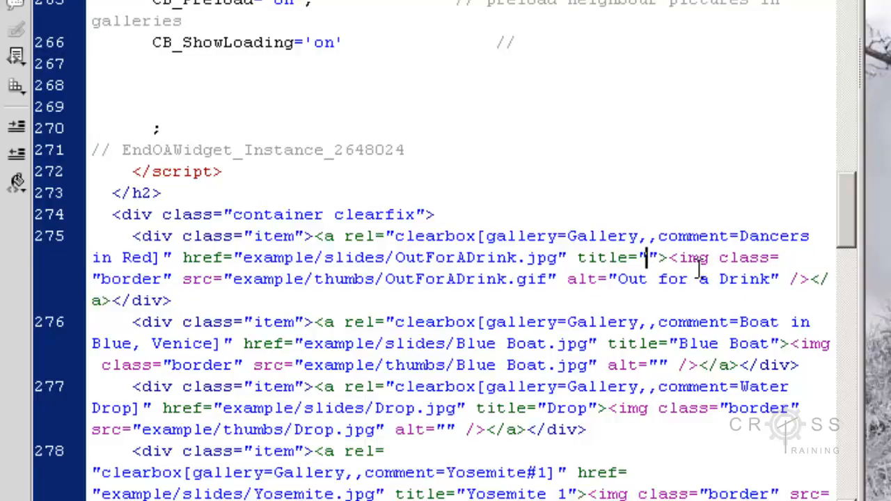
pyautogui.write('Out for a ')
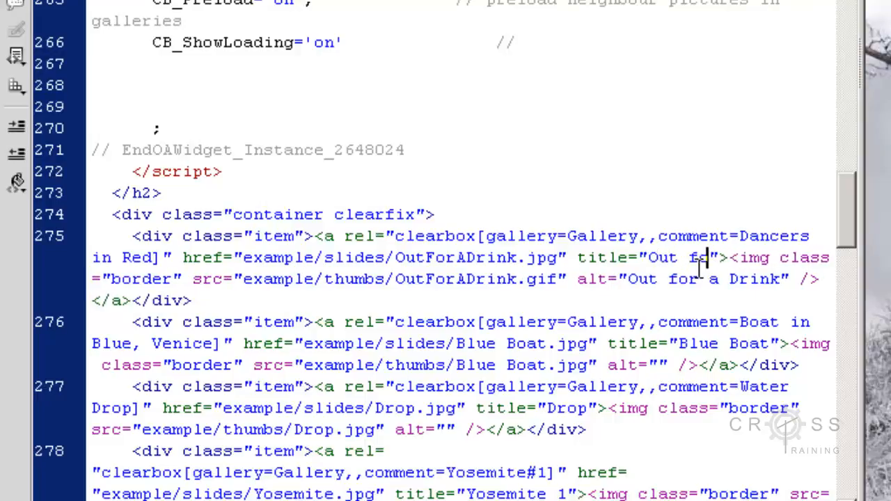
pyautogui.write('Drink')
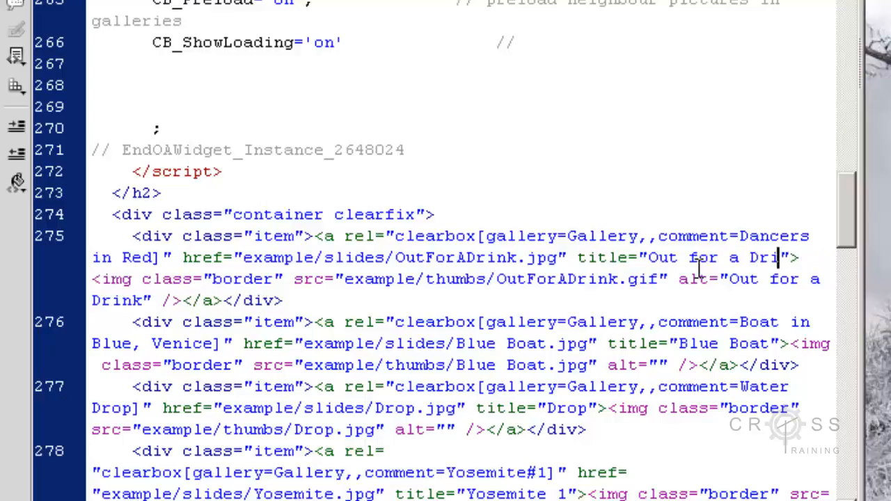
# - Replace the gallery comment in the first thumbnail link's rel attribute with "Created in Vue"
pyautogui.click(739, 237)
pyautogui.press('Delete')
pyautogui.press('Delete')
pyautogui.press('Delete')
pyautogui.press('Delete')
pyautogui.press('Delete')
pyautogui.press('Delete')
pyautogui.press('Delete')
pyautogui.press('Delete')
pyautogui.press('Delete')
pyautogui.press('Delete')
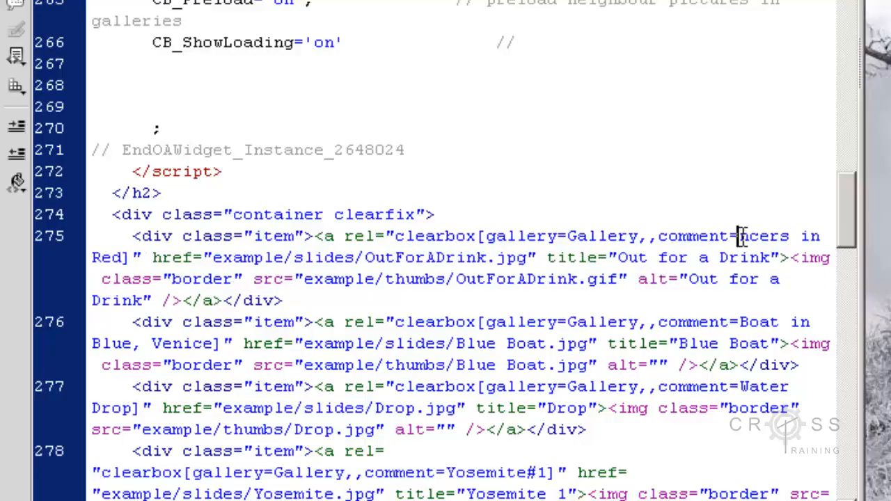
pyautogui.press('Delete')
pyautogui.press('Delete')
pyautogui.press('Delete')
pyautogui.press('Delete')
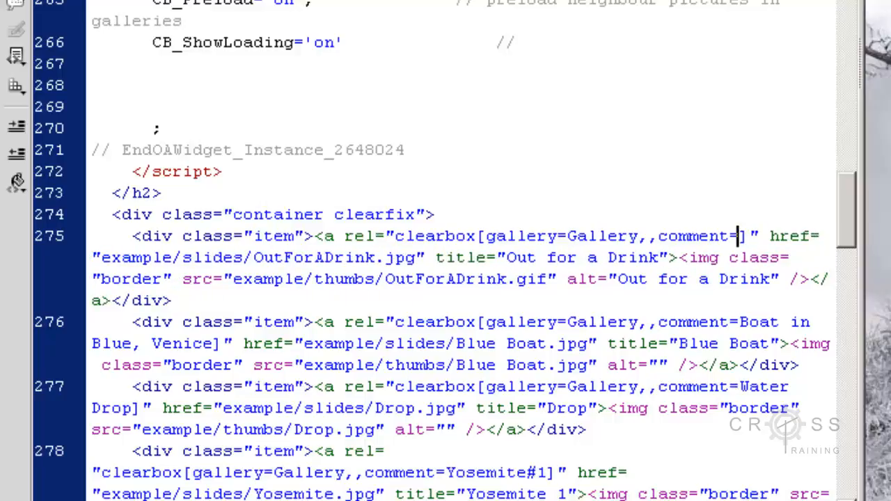
pyautogui.write('Created in ')
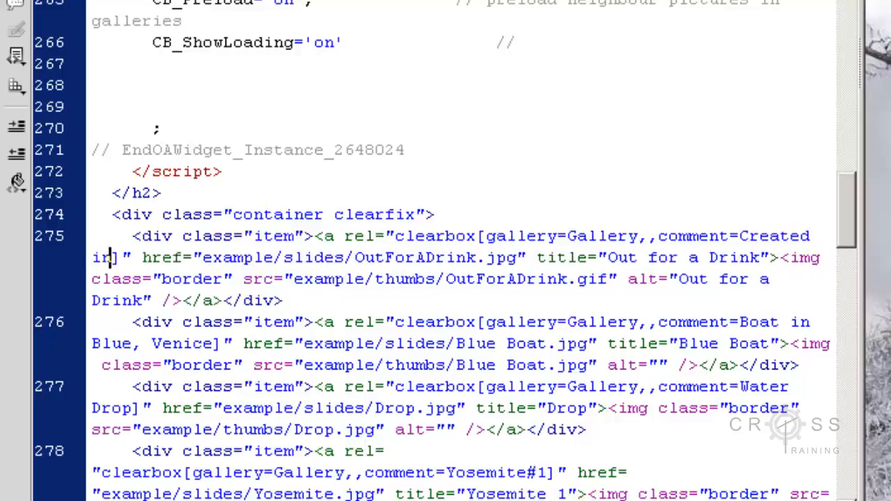
pyautogui.write('Vue')
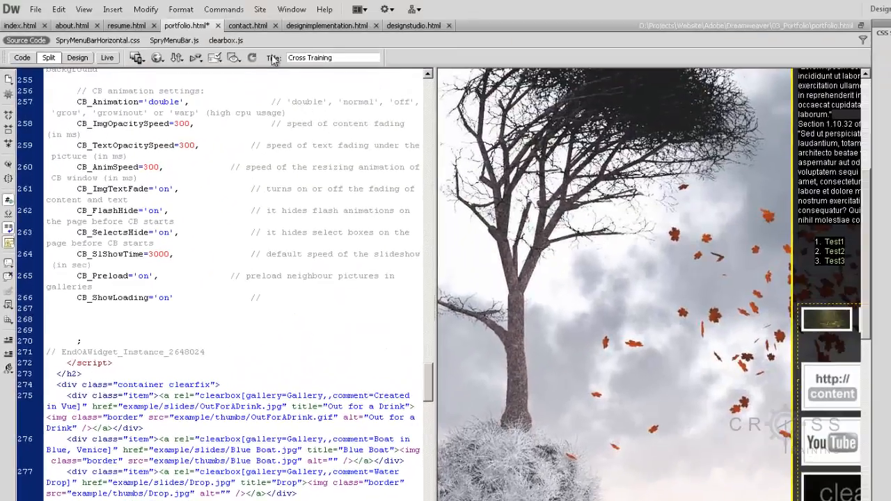
# - Preview the page in Live view without the code, check the first slide's new title and comment, and close the lightbox
pyautogui.click(107, 58)
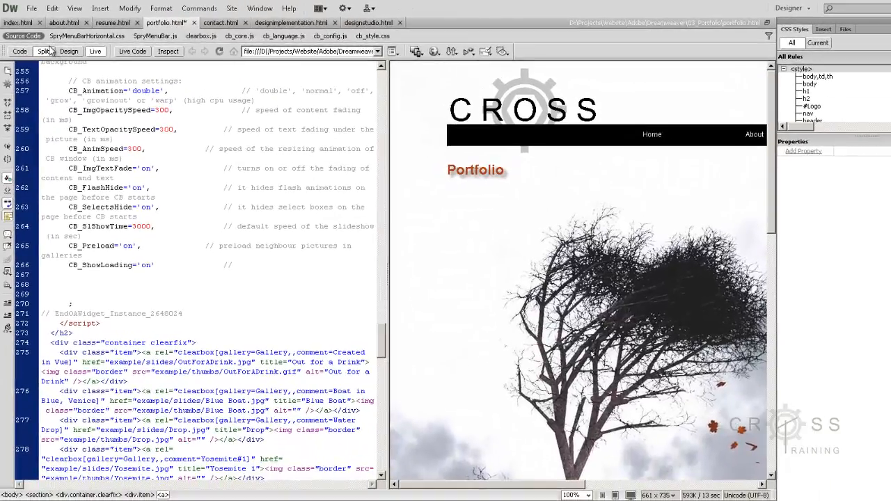
pyautogui.click(67, 53)
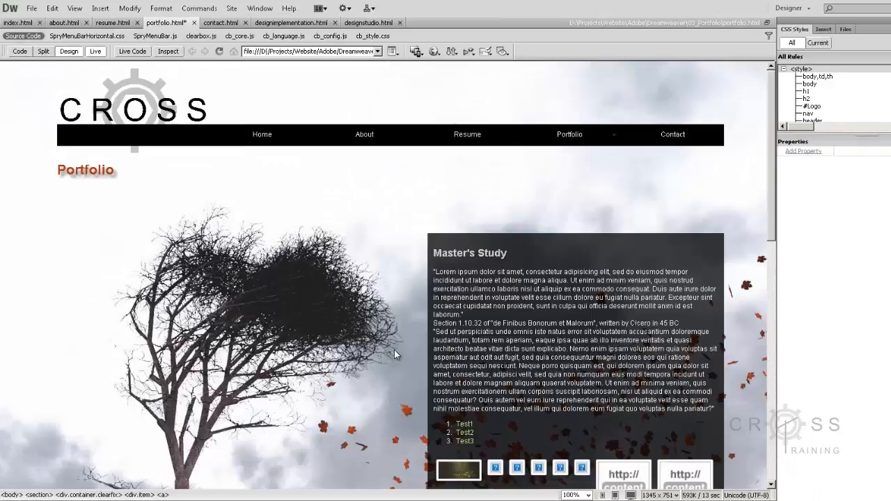
pyautogui.click(464, 464)
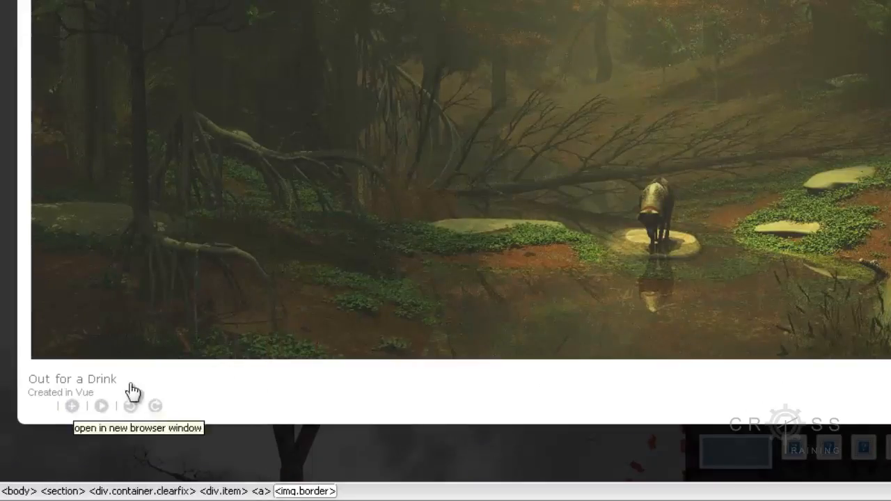
pyautogui.click(629, 149)
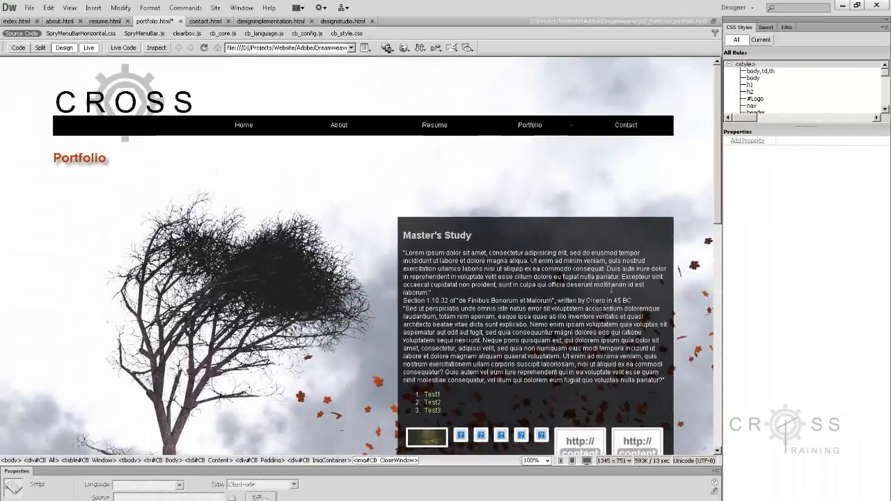
pyautogui.click(611, 289)
pyautogui.scroll(-5, 611, 289)
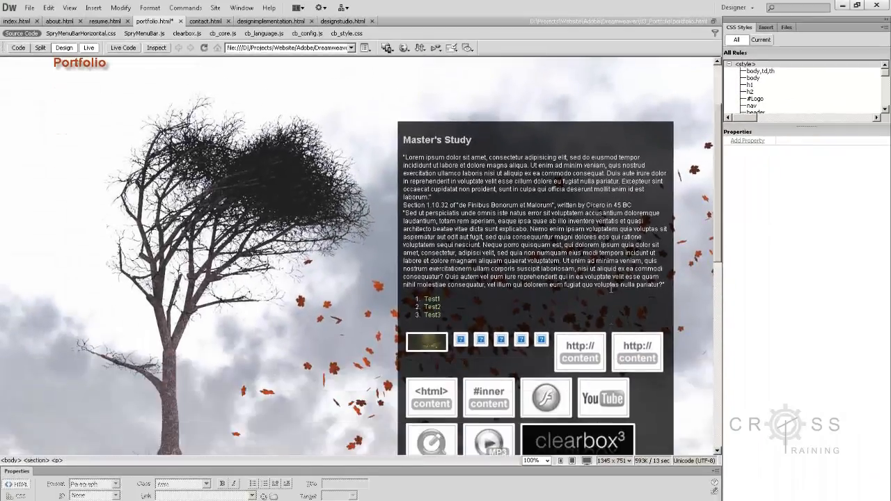